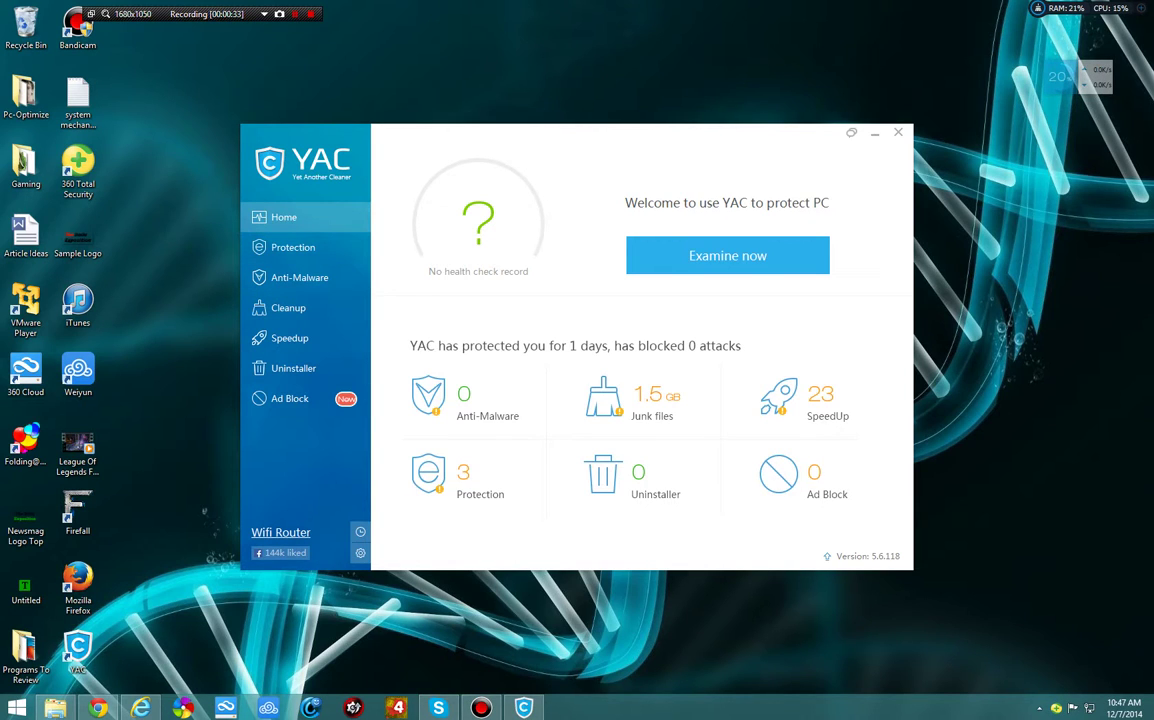
# Look over the Protection settings and the Anti-Malware scan options, ending back on the home overview.
pyautogui.click(293, 247)
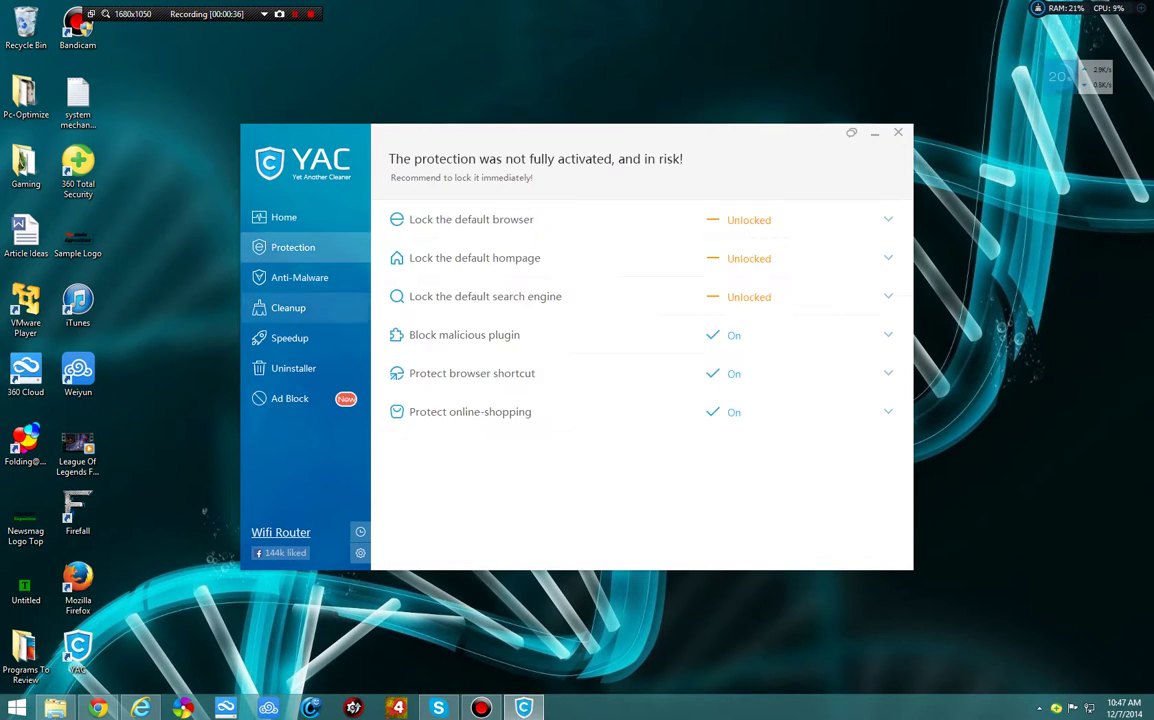
pyautogui.click(288, 307)
pyautogui.click(299, 277)
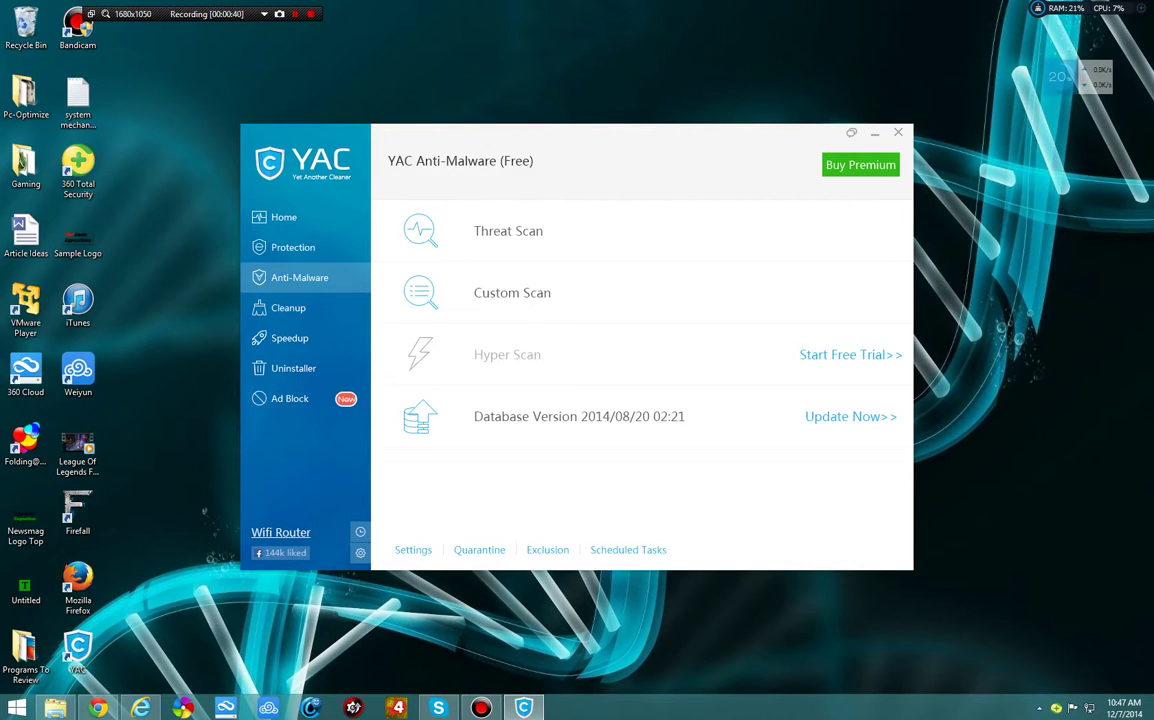
pyautogui.click(293, 247)
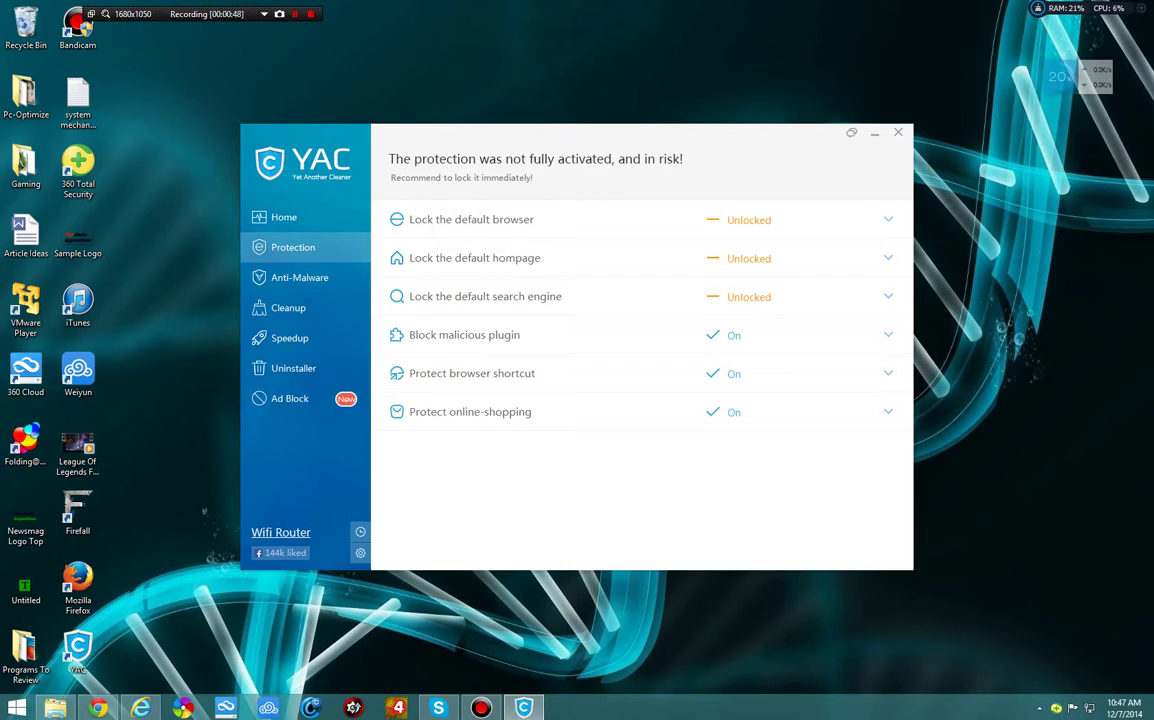
pyautogui.click(284, 217)
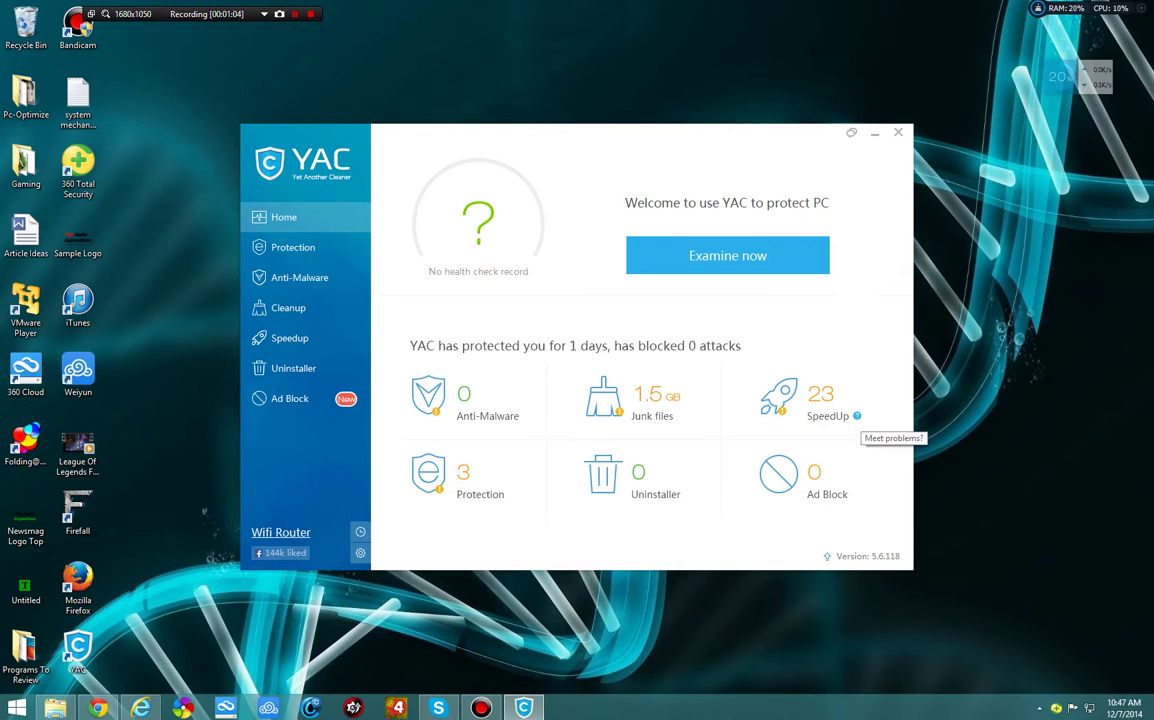
pyautogui.click(857, 416)
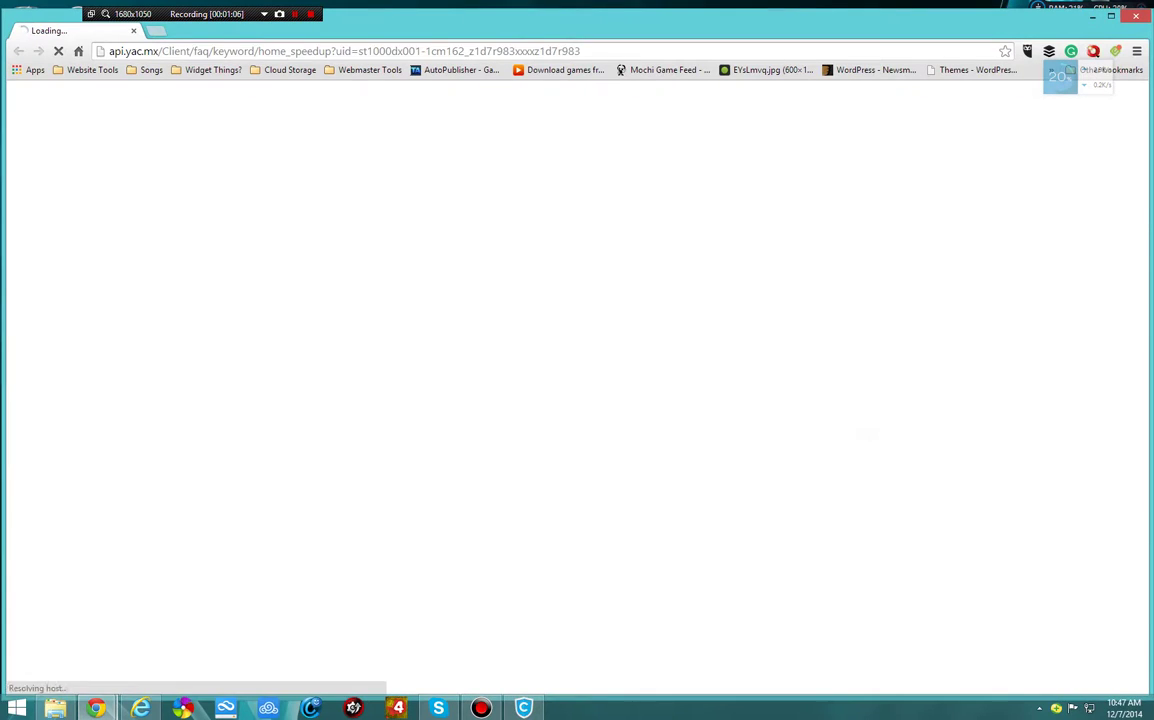
pyautogui.click(1111, 16)
pyautogui.click(1138, 7)
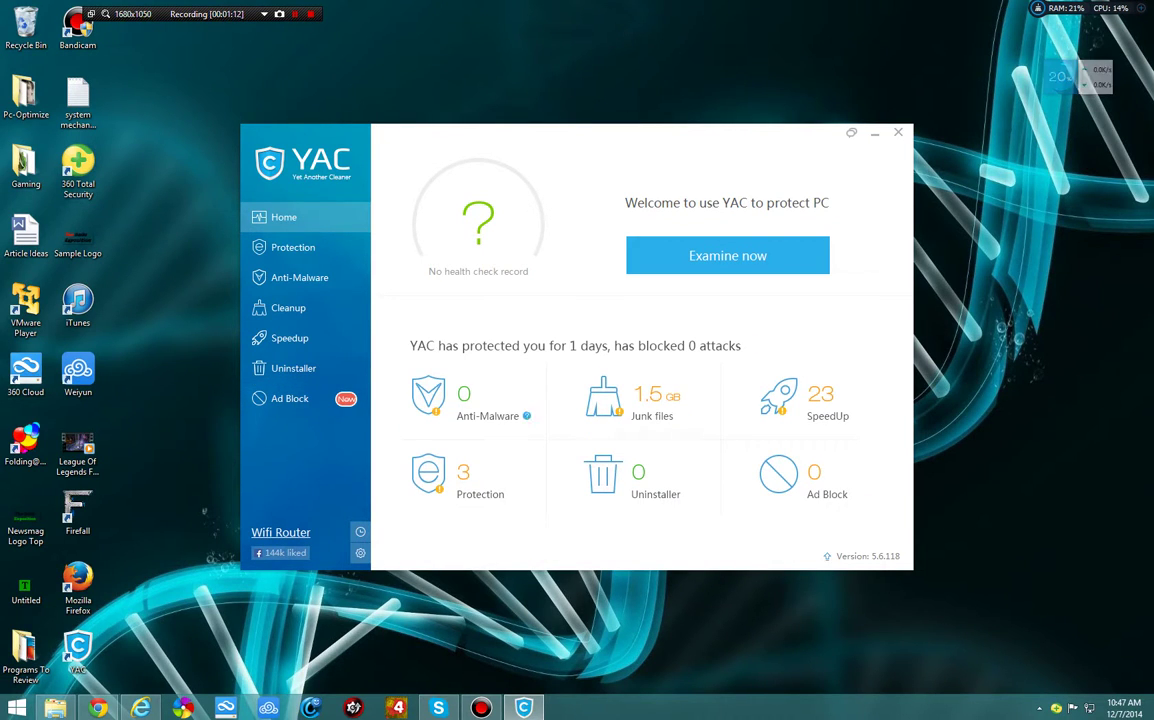
# Examine the Speedup optimization suggestions for system startups, system and memory settings, and internet settings.
pyautogui.click(462, 396)
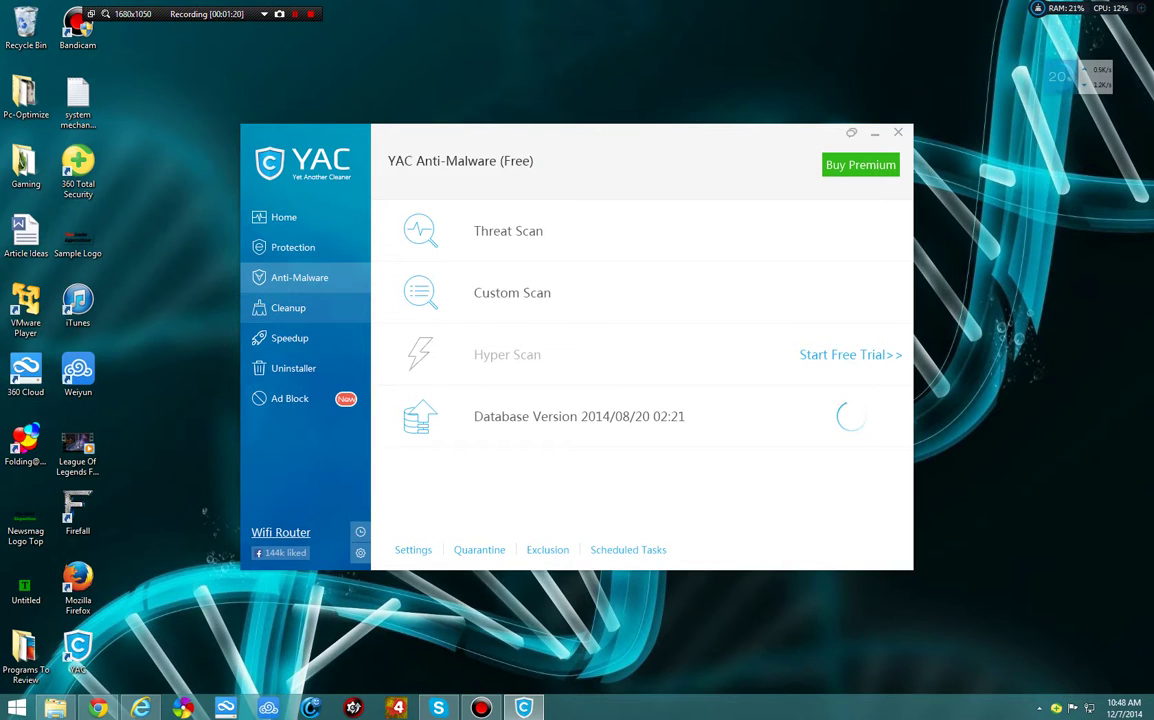
pyautogui.click(289, 308)
pyautogui.click(290, 338)
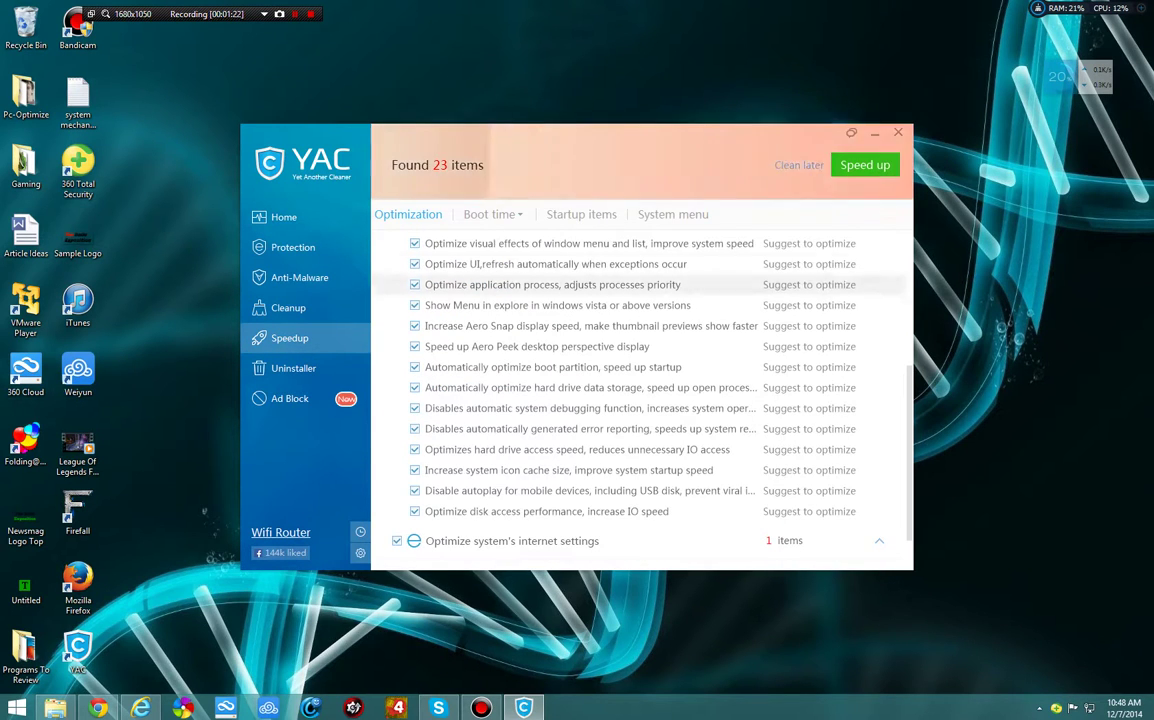
pyautogui.scroll(-1, 600, 265)
pyautogui.scroll(5, 600, 266)
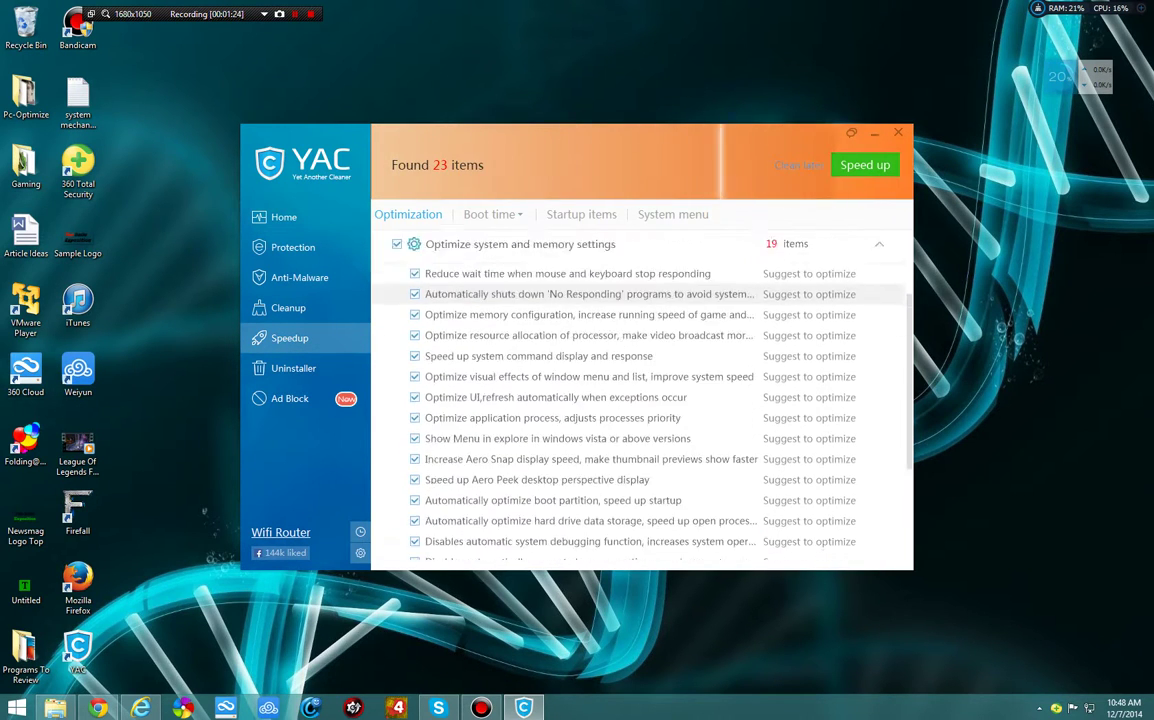
pyautogui.scroll(2, 590, 300)
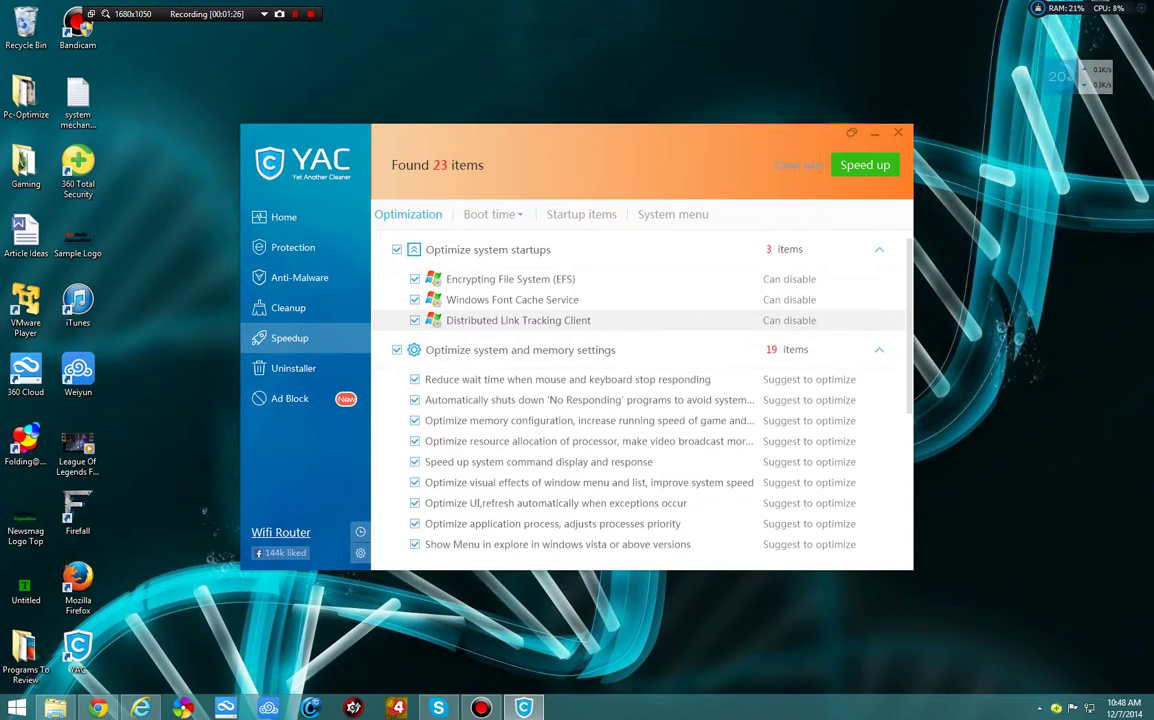
pyautogui.scroll(-5, 590, 340)
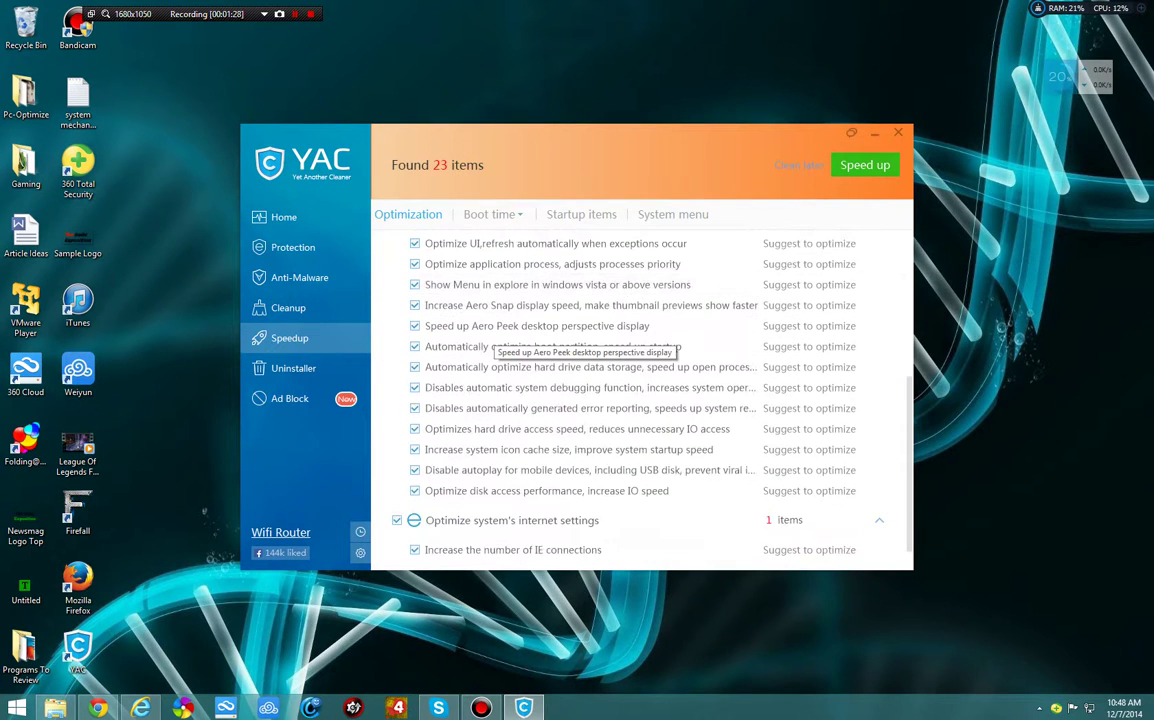
pyautogui.scroll(4, 600, 450)
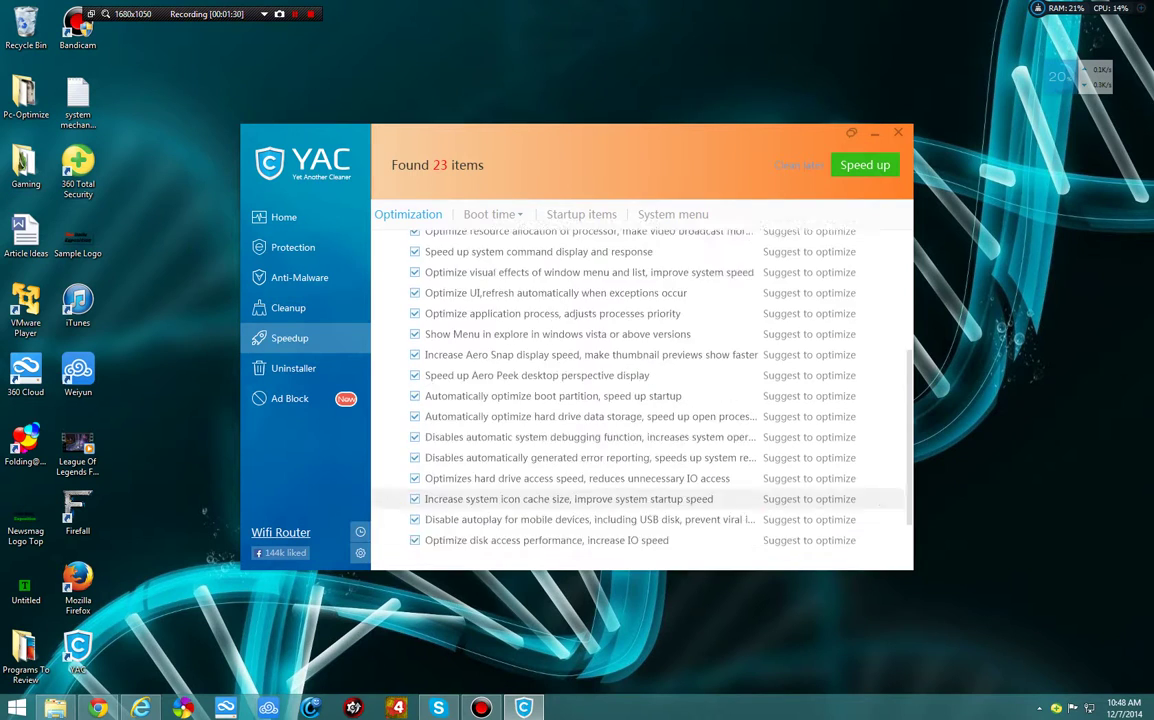
pyautogui.scroll(2, 820, 515)
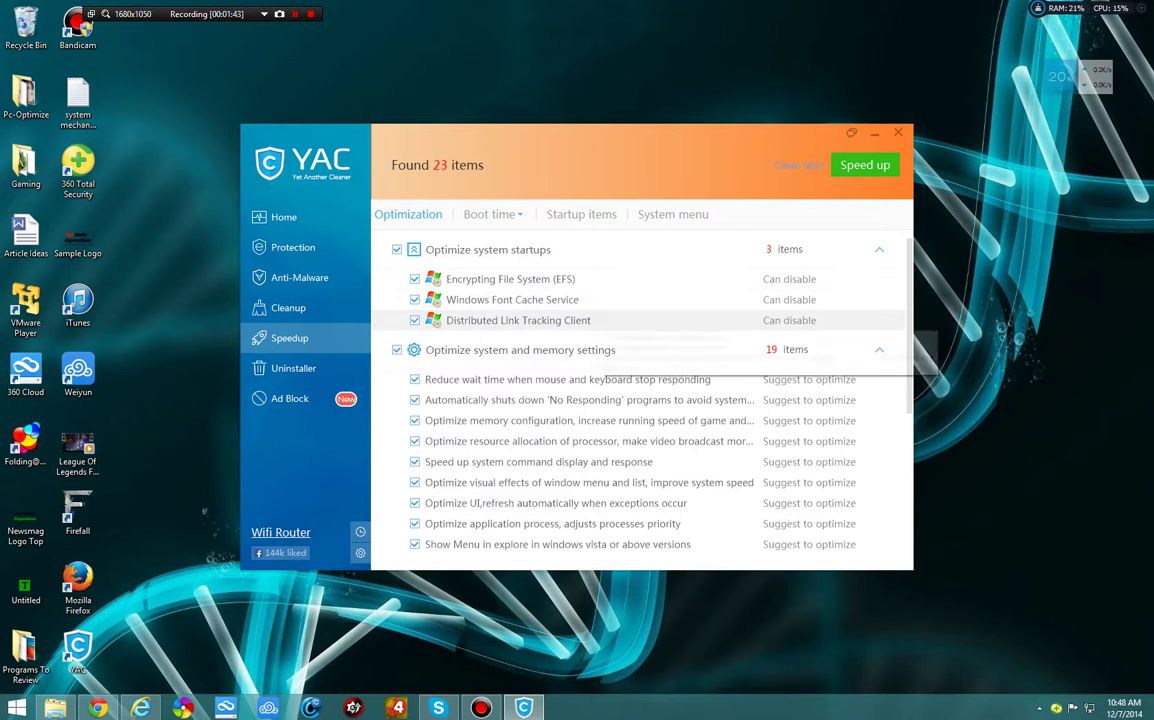
pyautogui.moveTo(592, 320)
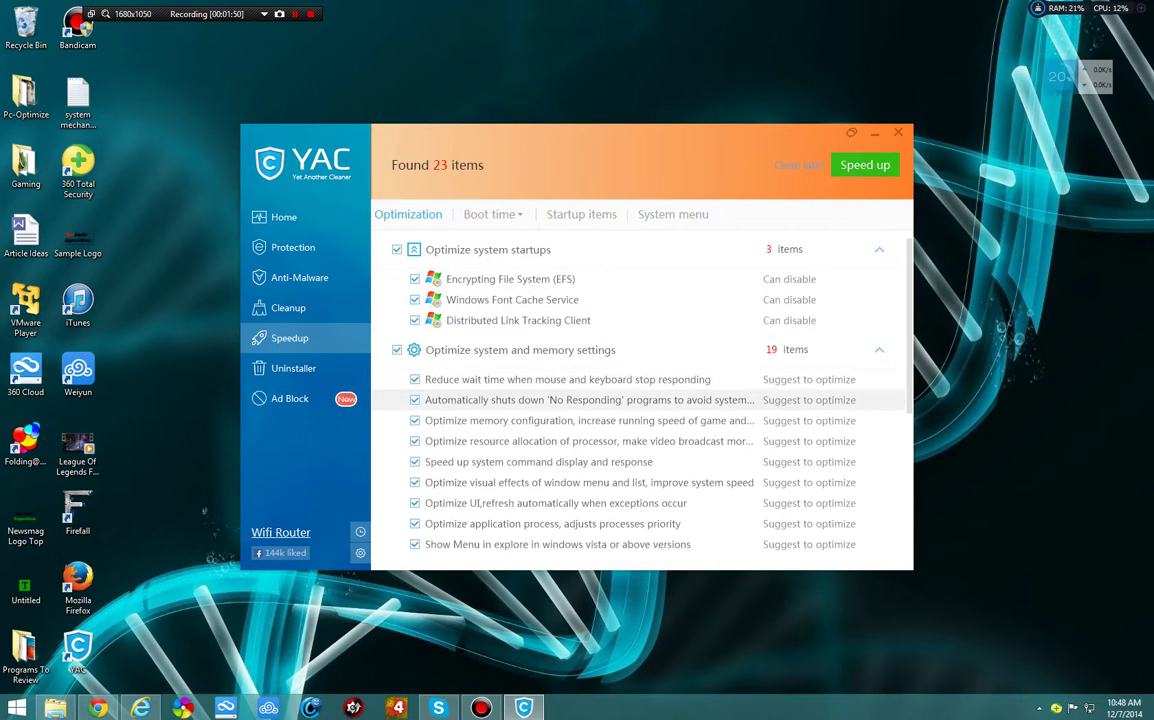
# Show the Speedup startup items and review the Application group, collapsing it when finished.
pyautogui.click(489, 214)
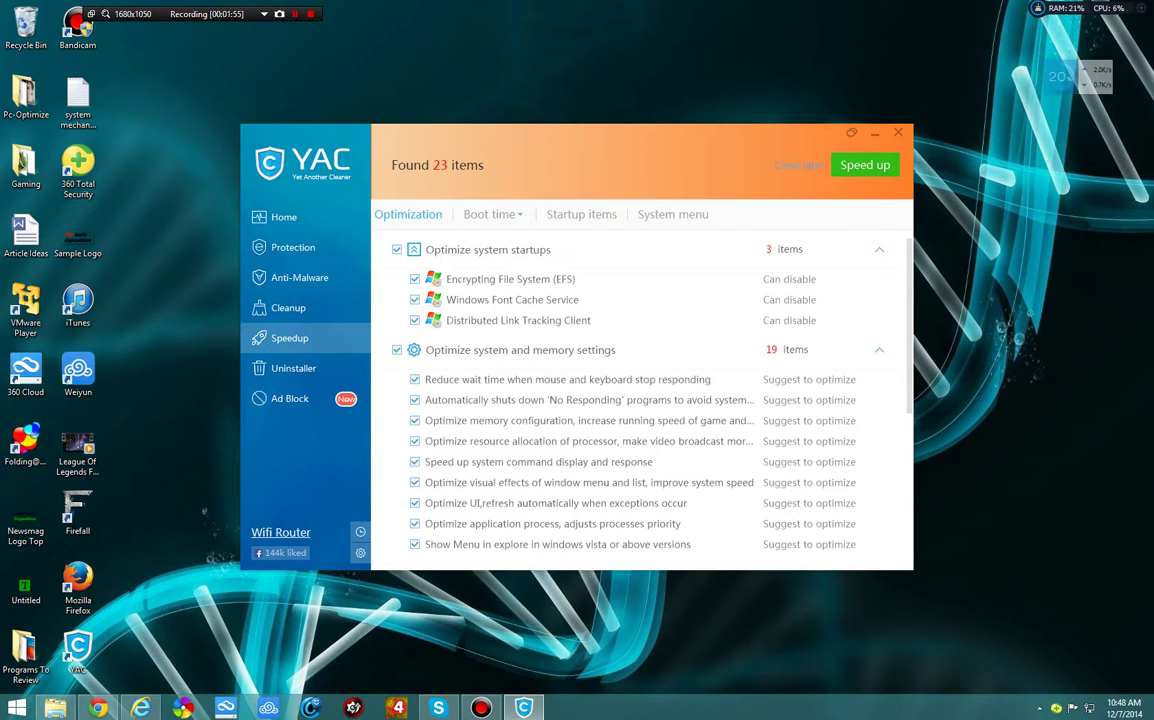
pyautogui.click(581, 214)
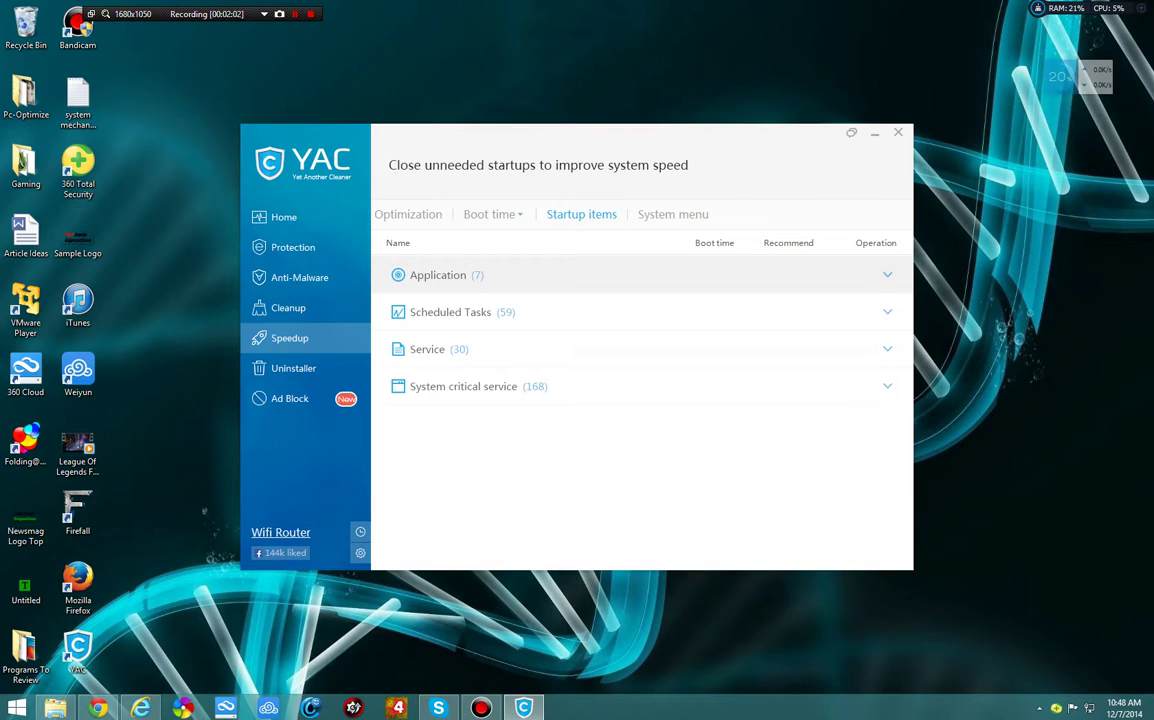
pyautogui.click(887, 275)
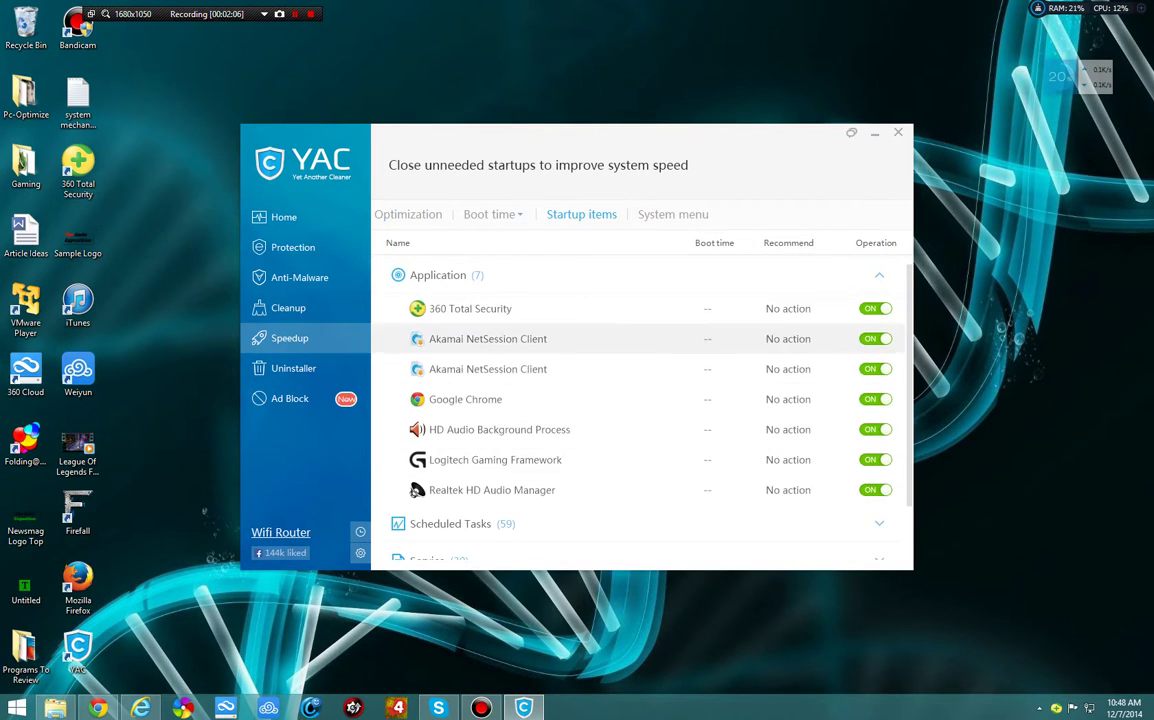
pyautogui.click(879, 275)
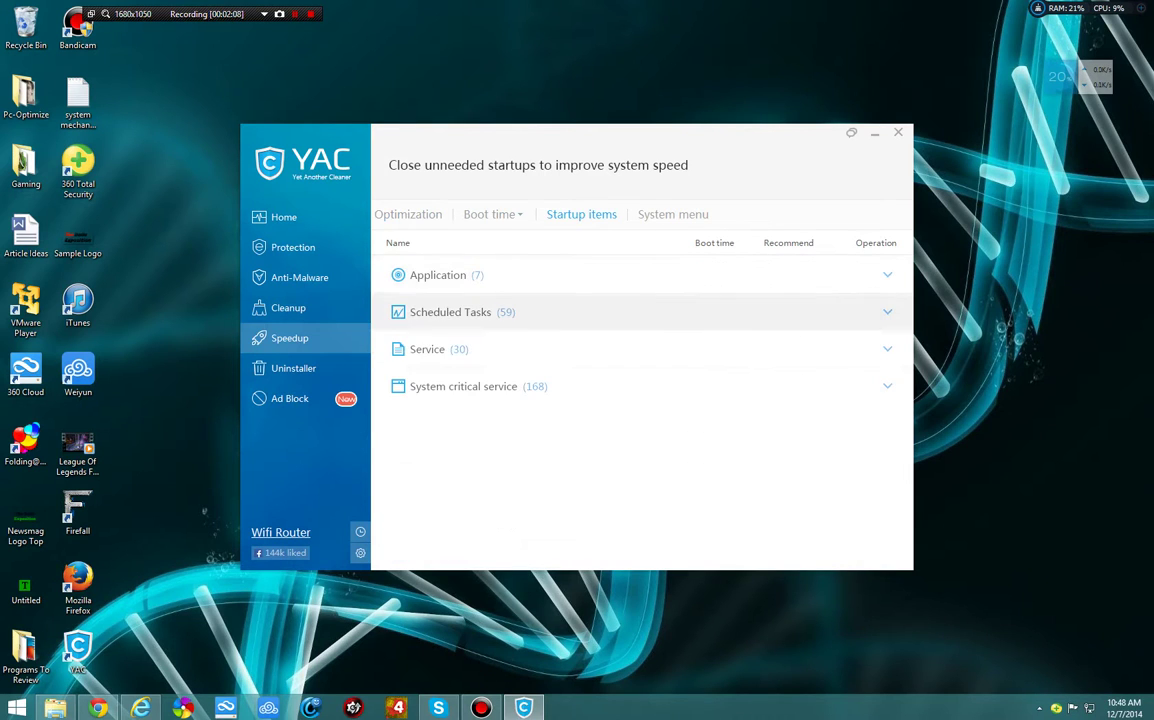
# Review the Scheduled Tasks group of startup items with its enabled and disabled entries, and collapse it.
pyautogui.click(879, 312)
pyautogui.scroll(-15, 640, 410)
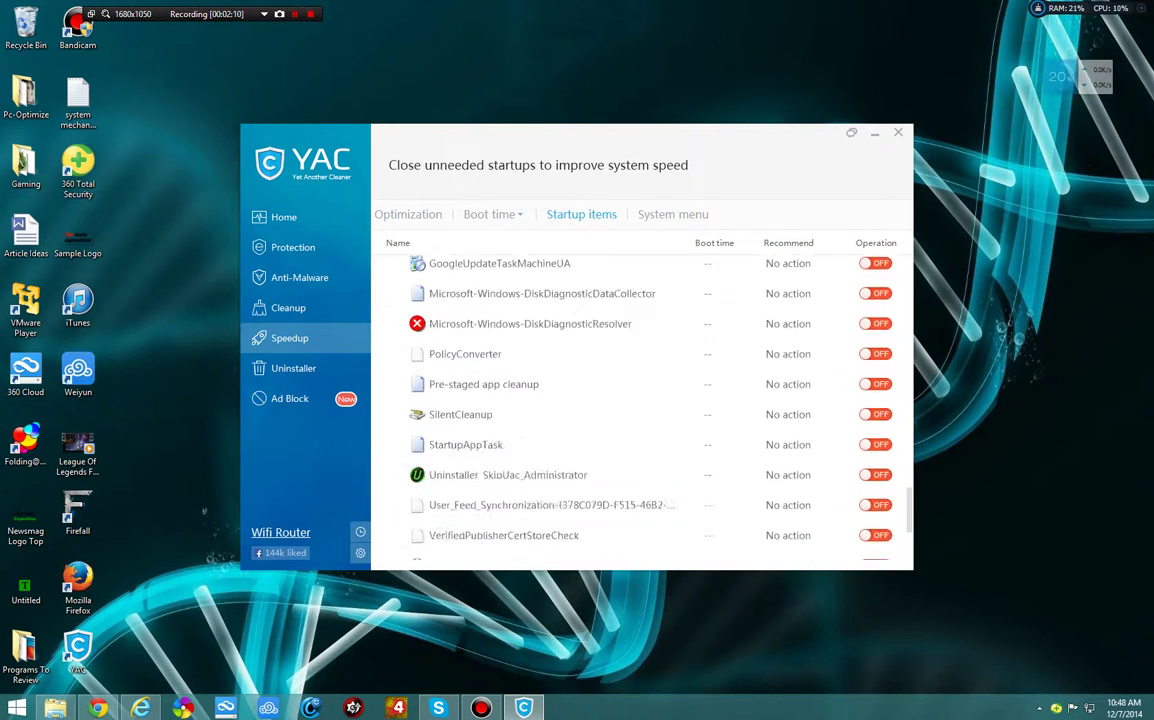
pyautogui.scroll(2, 640, 410)
pyautogui.scroll(3, 800, 470)
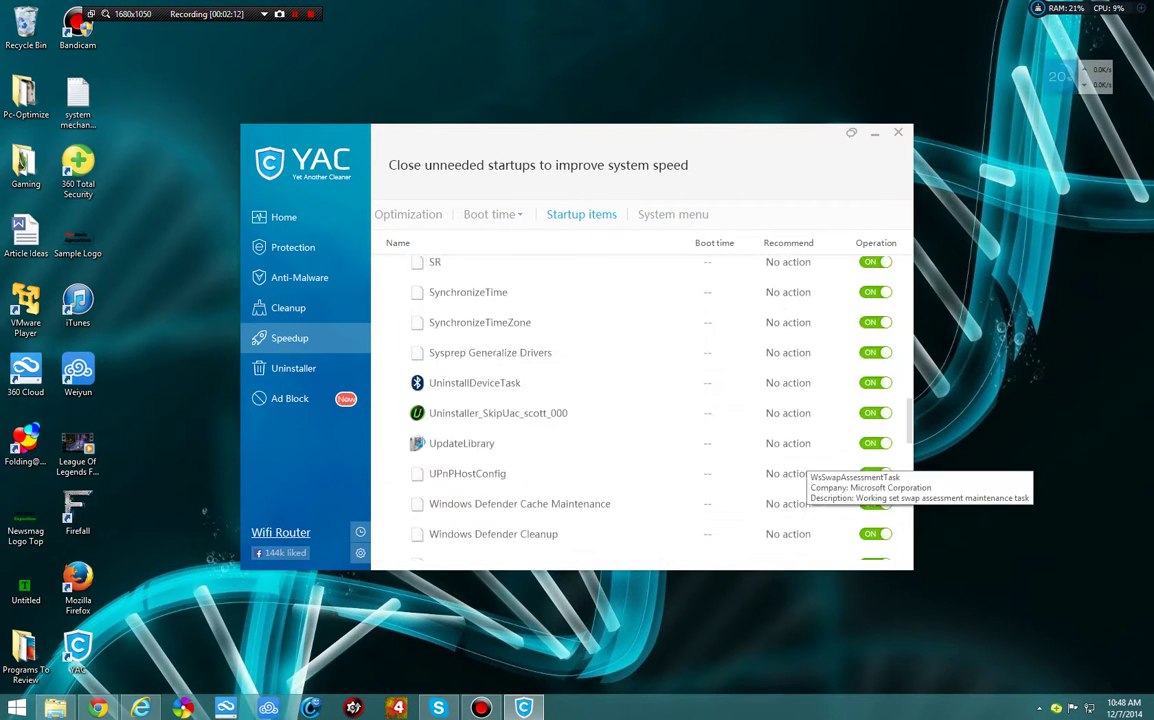
pyautogui.scroll(5, 790, 450)
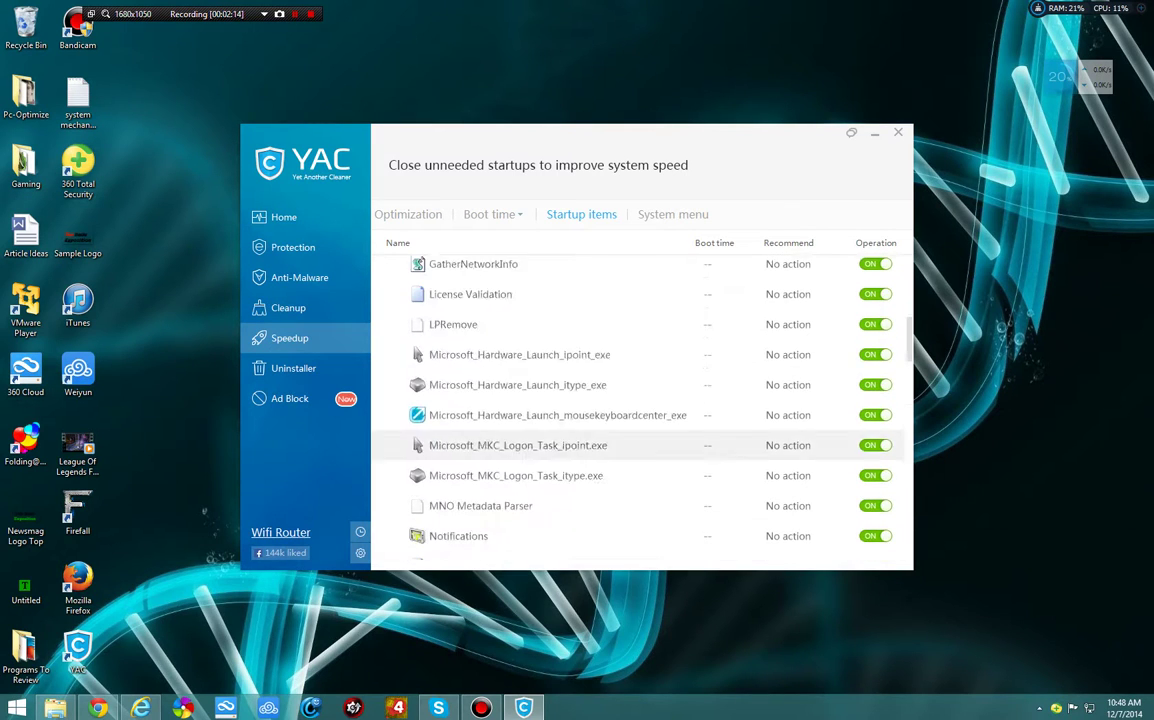
pyautogui.scroll(-10, 790, 450)
pyautogui.scroll(3, 790, 452)
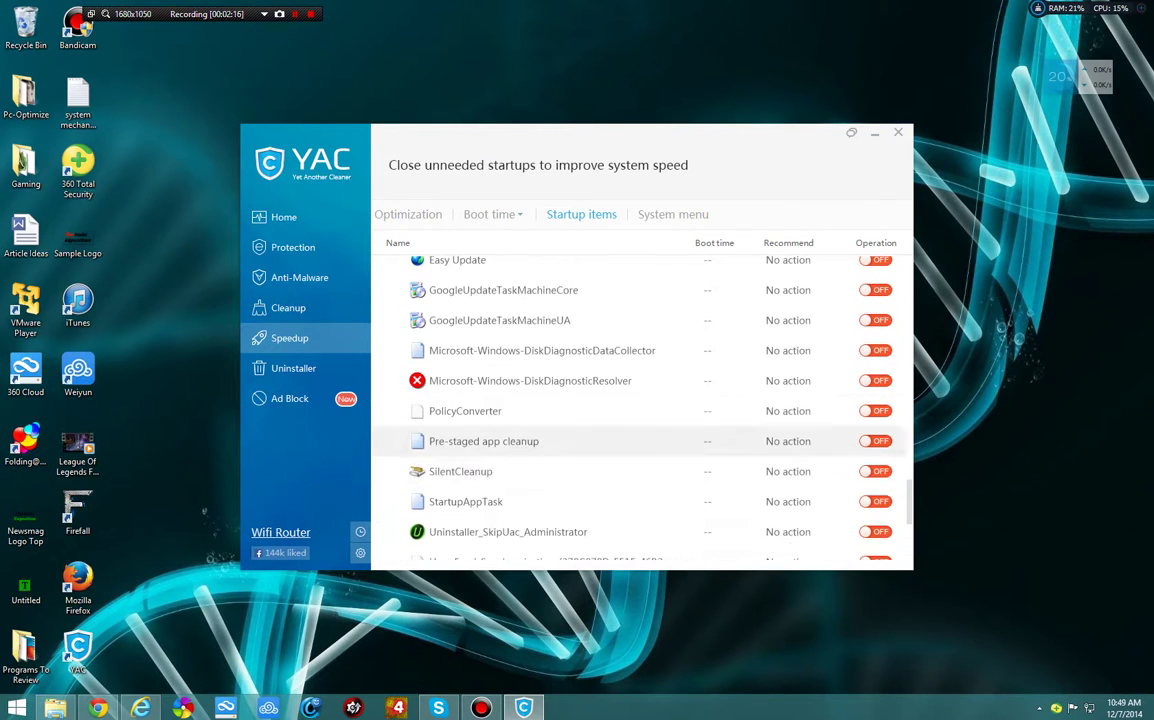
pyautogui.scroll(6, 790, 500)
pyautogui.scroll(10, 800, 470)
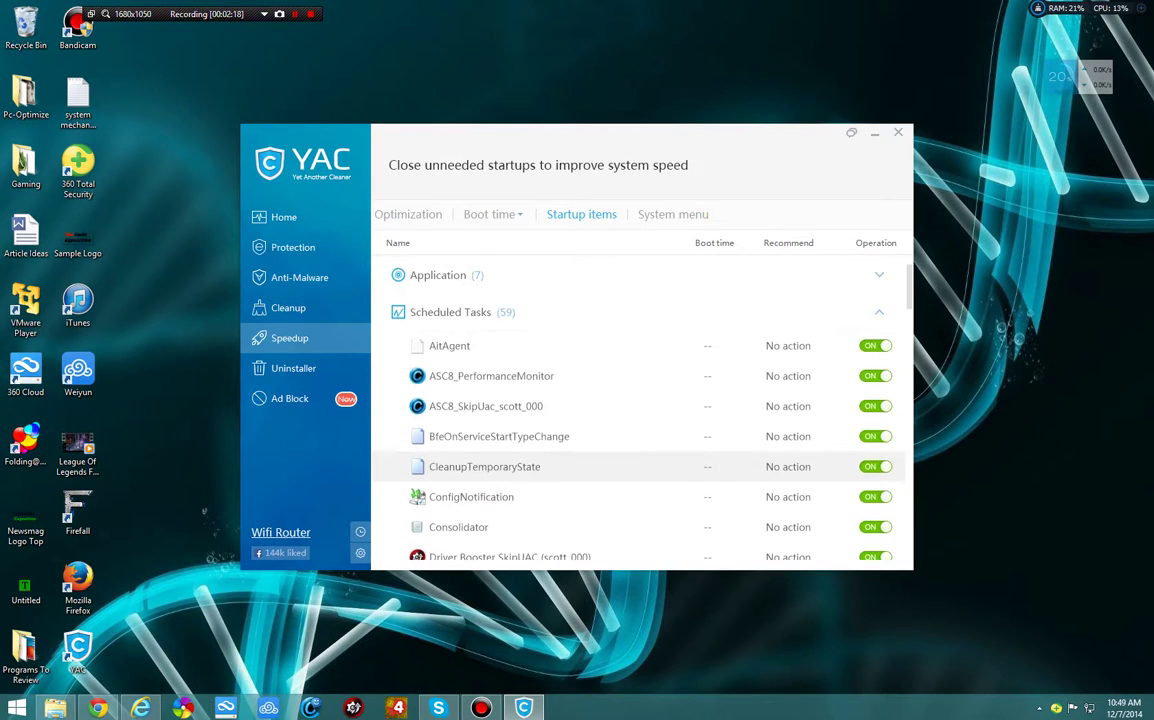
pyautogui.click(887, 312)
# Review the recommendations and on/off states in the Service group of startup items, and collapse it.
pyautogui.click(887, 349)
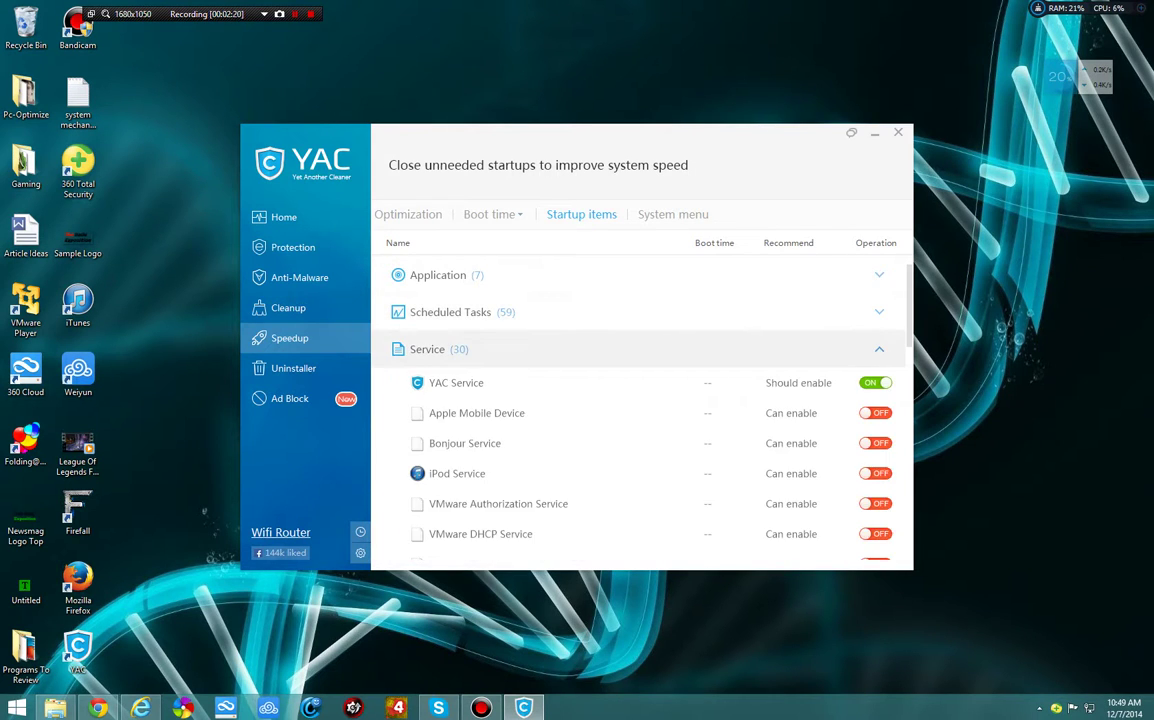
pyautogui.scroll(-4, 790, 450)
pyautogui.scroll(4, 790, 450)
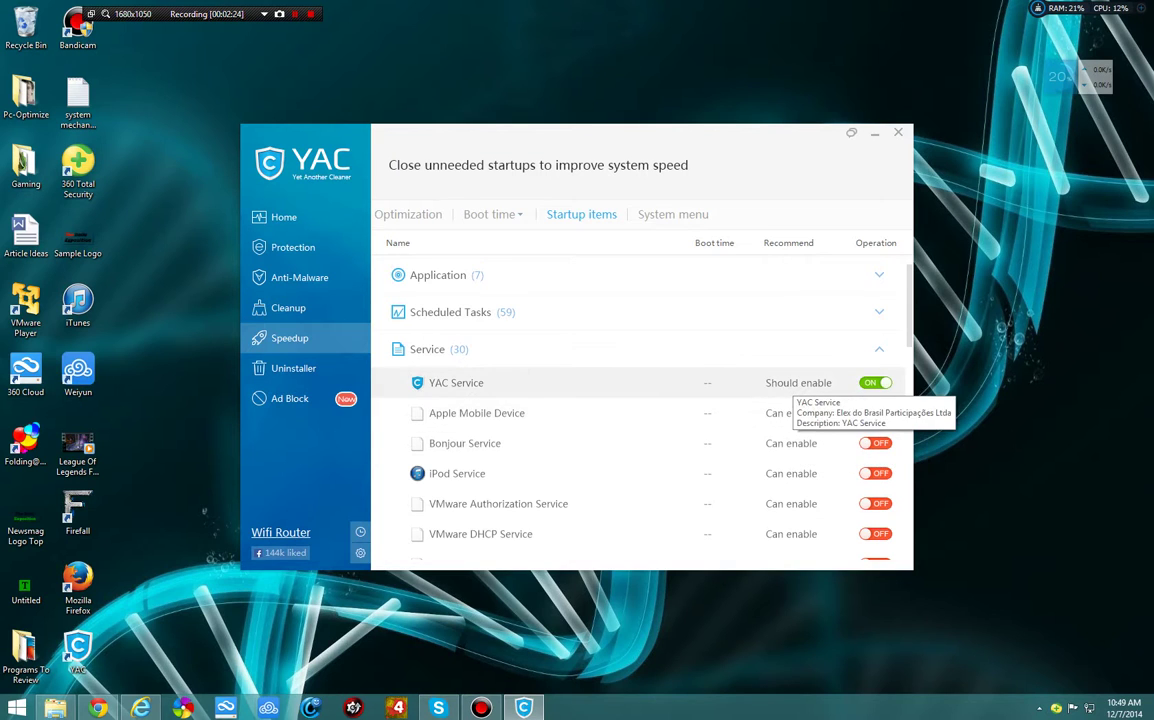
pyautogui.scroll(-8, 800, 383)
pyautogui.scroll(-4, 800, 383)
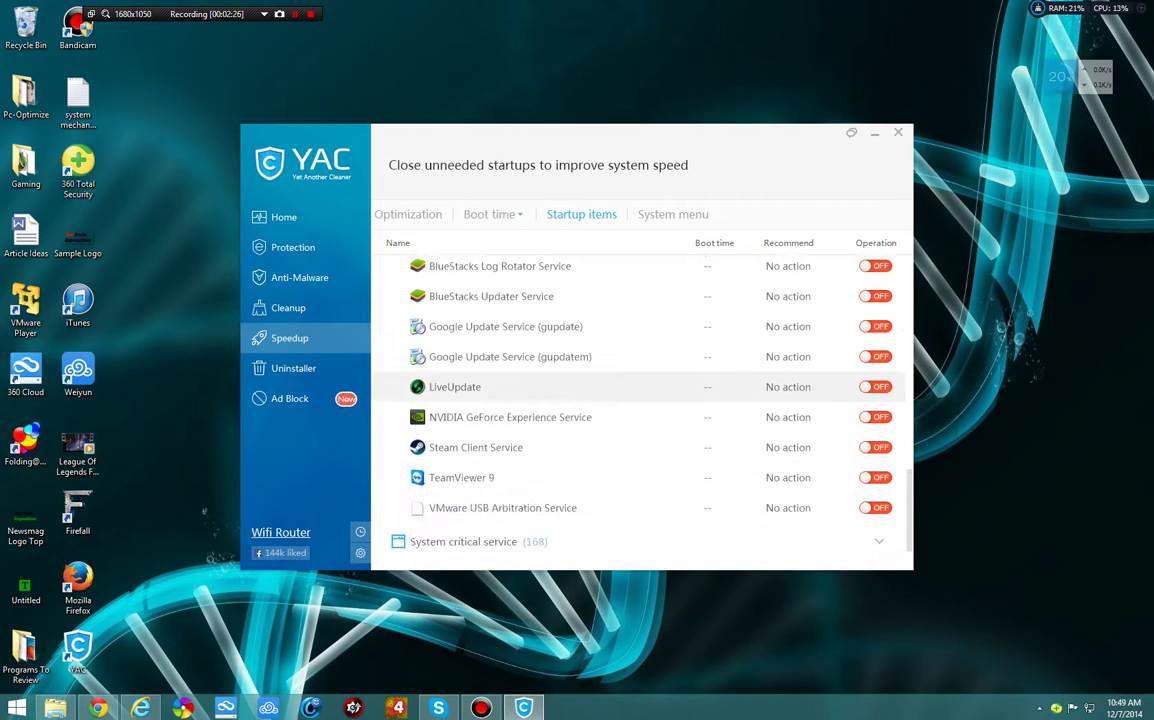
pyautogui.scroll(10, 800, 383)
pyautogui.click(560, 349)
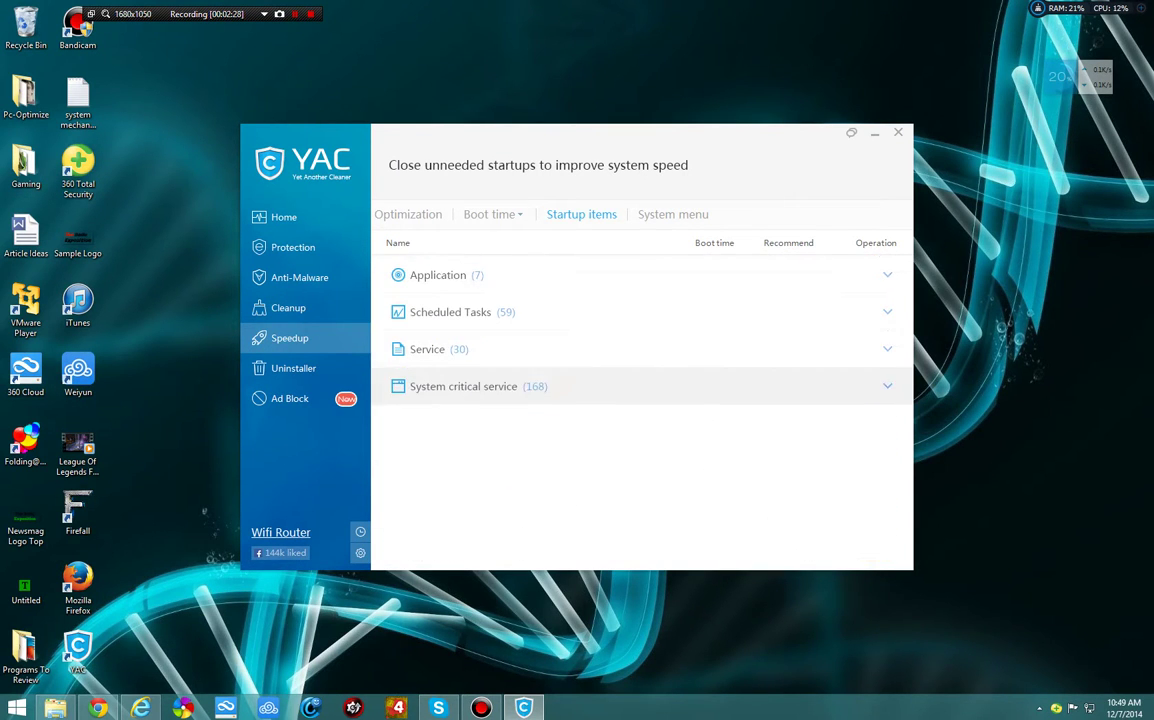
# Review the System critical service group of startup items, including its enable and disable recommendations, and collapse it.
pyautogui.click(560, 386)
pyautogui.scroll(-15, 560, 386)
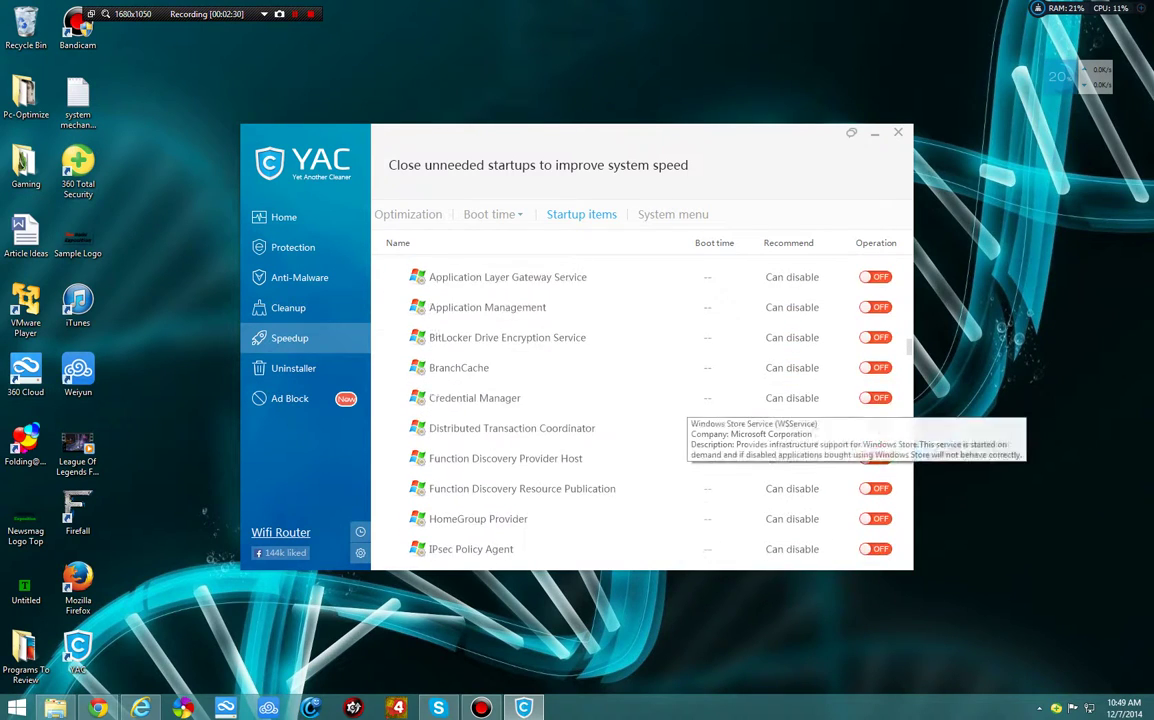
pyautogui.scroll(-20, 800, 380)
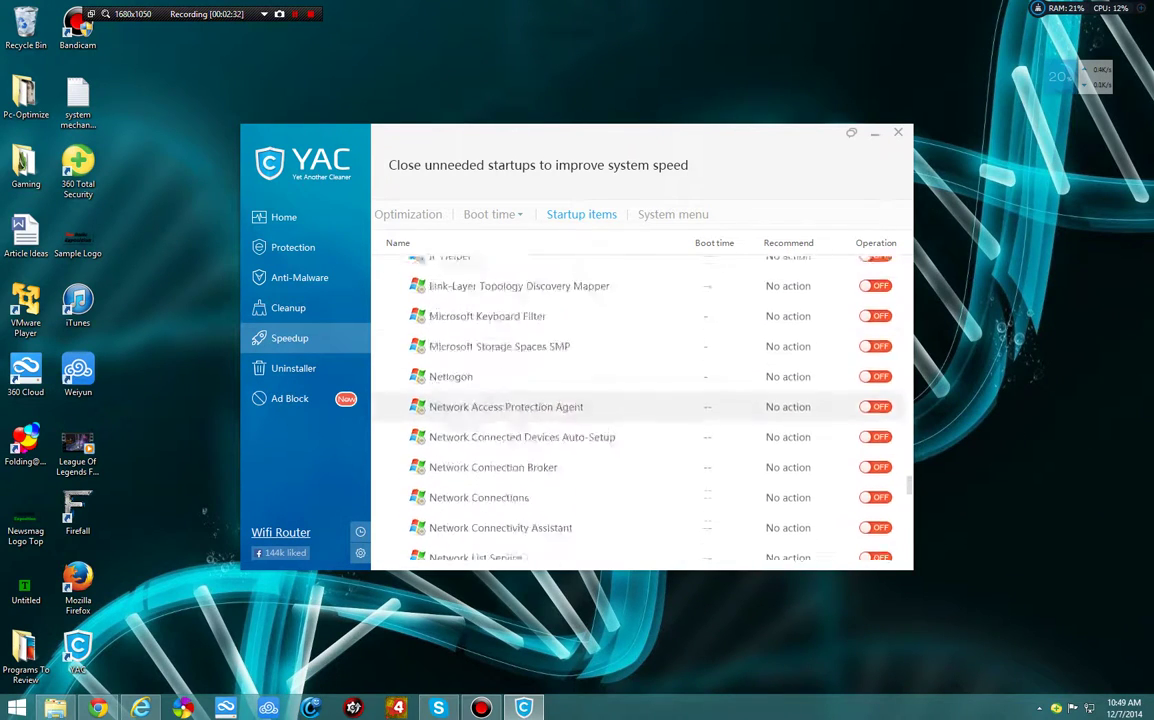
pyautogui.scroll(15, 640, 400)
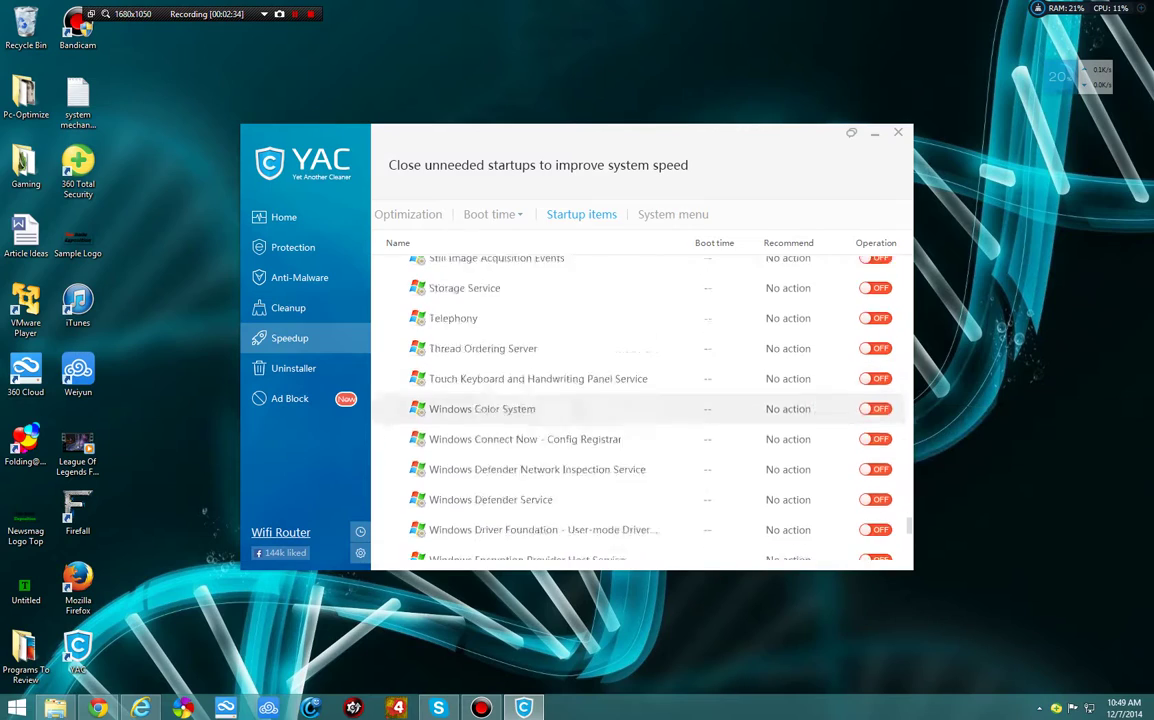
pyautogui.scroll(12, 640, 420)
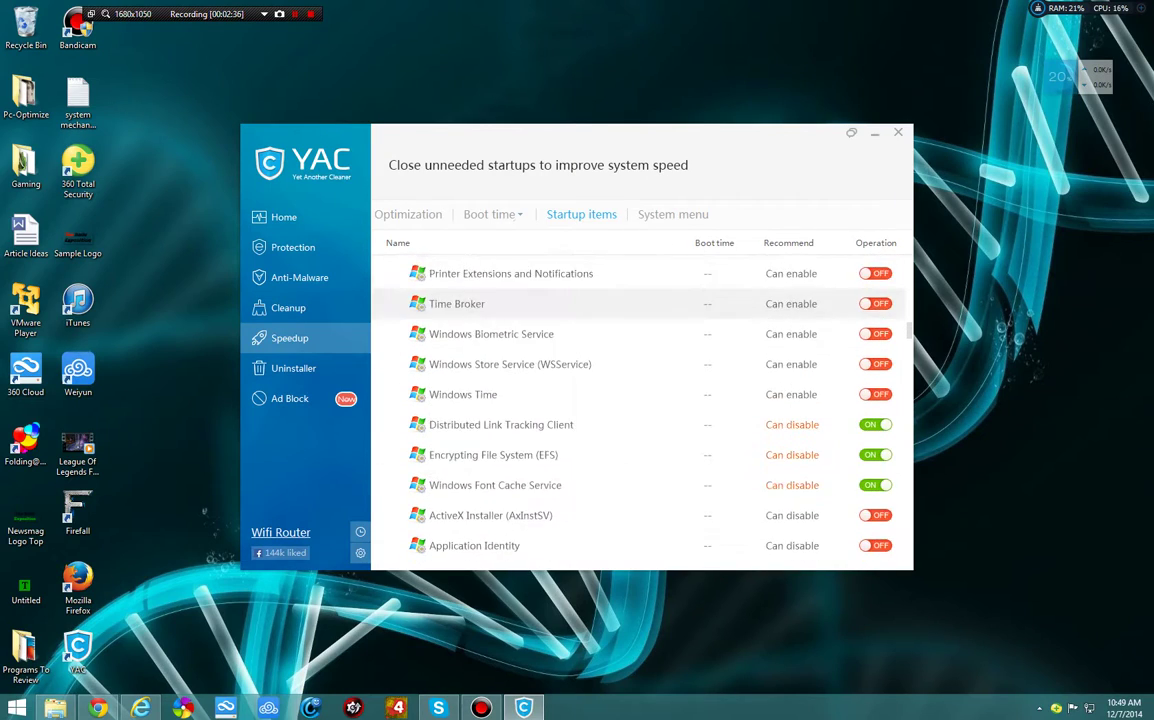
pyautogui.scroll(-6, 640, 420)
pyautogui.scroll(15, 640, 445)
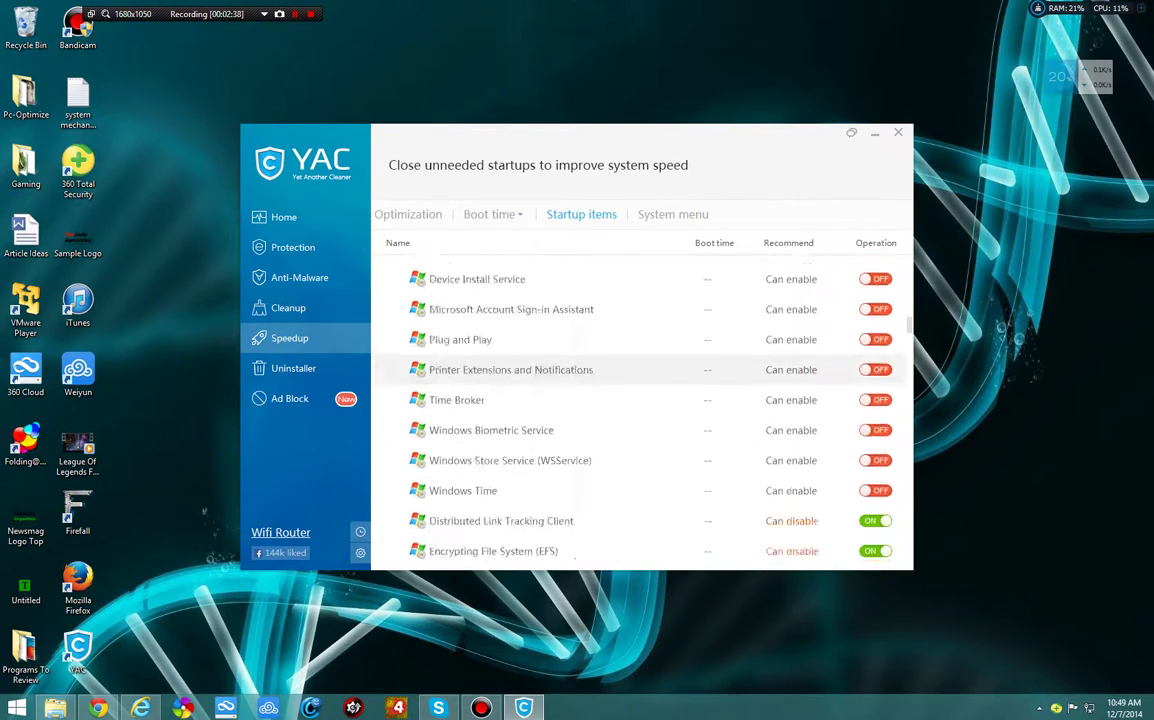
pyautogui.click(640, 386)
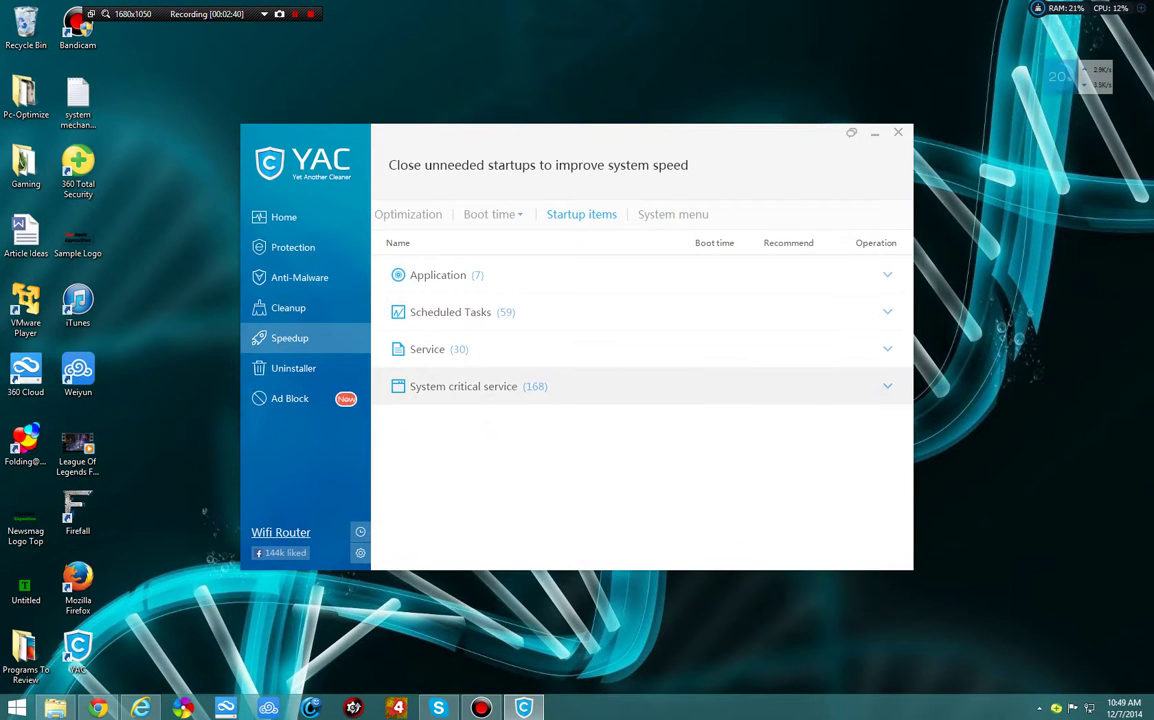
# Show the System menu optimization and expand its Right click menu group.
pyautogui.click(673, 214)
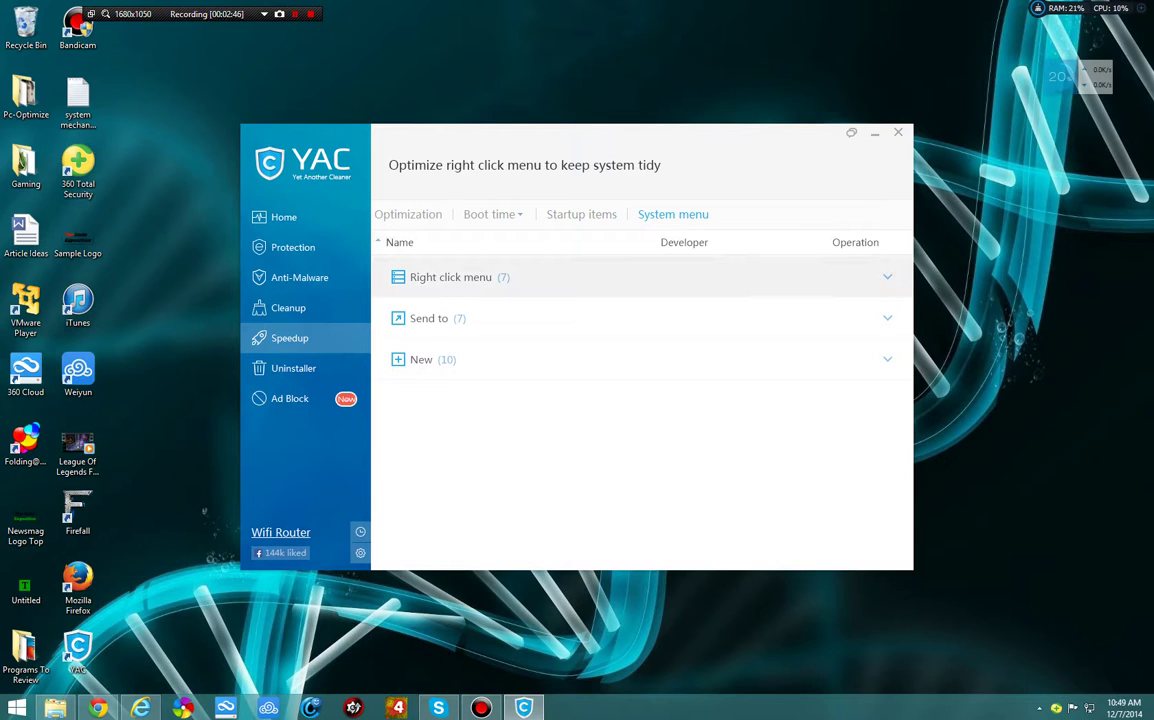
pyautogui.click(390, 283)
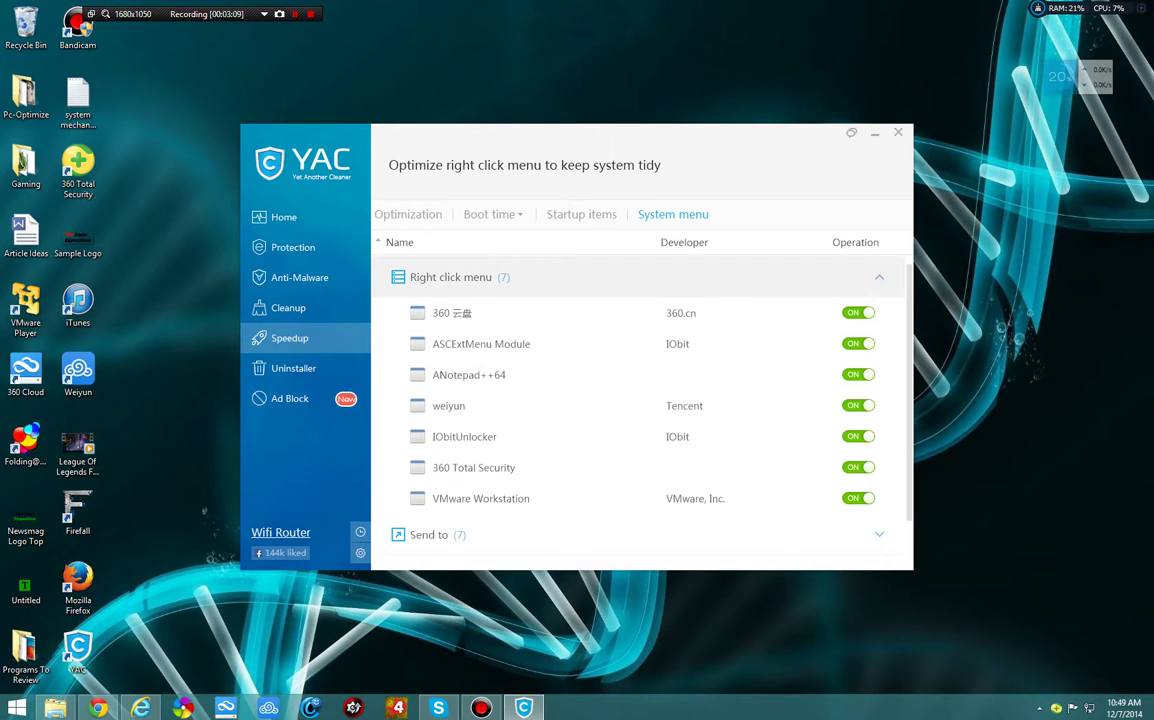
# Collapse the Right click menu group, review the entries in the Send to group, and collapse that too.
pyautogui.click(450, 277)
pyautogui.click(430, 318)
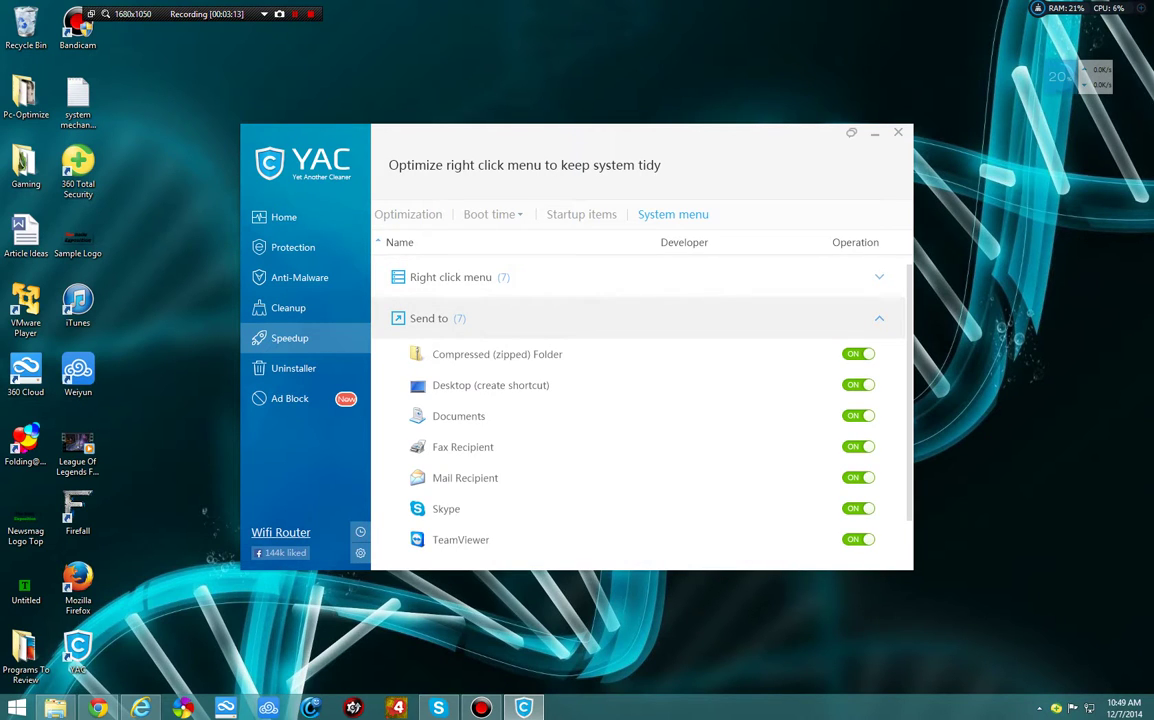
pyautogui.scroll(-1, 640, 410)
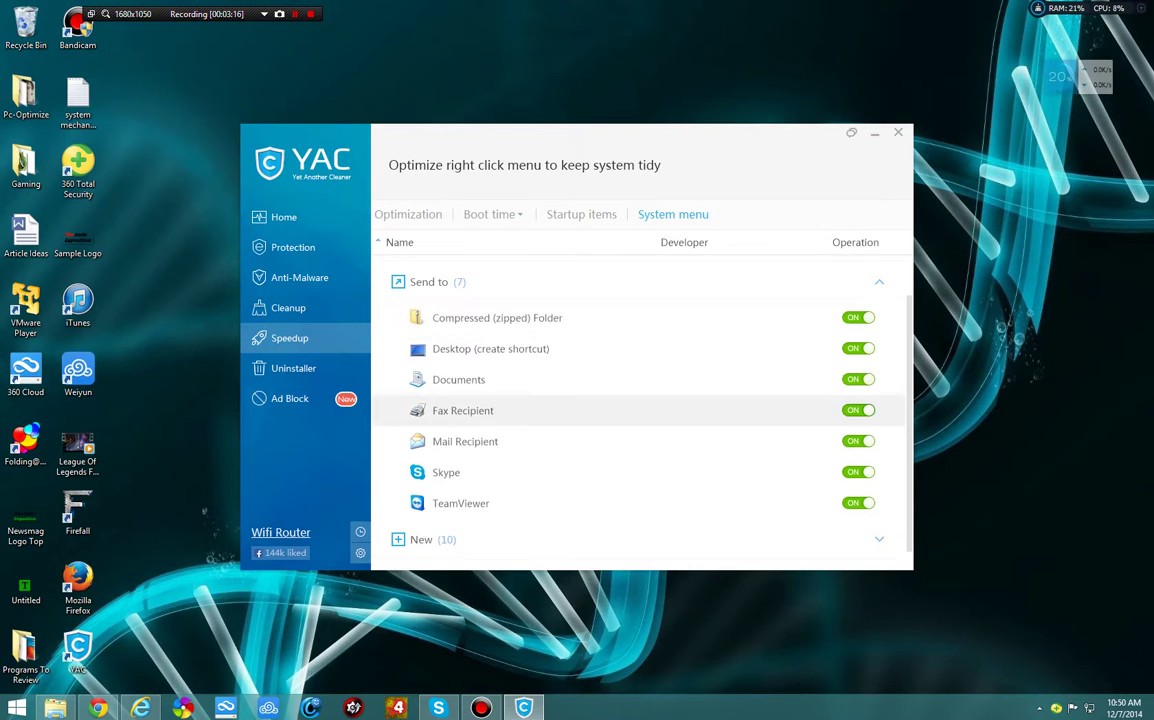
pyautogui.scroll(1, 640, 410)
pyautogui.click(430, 318)
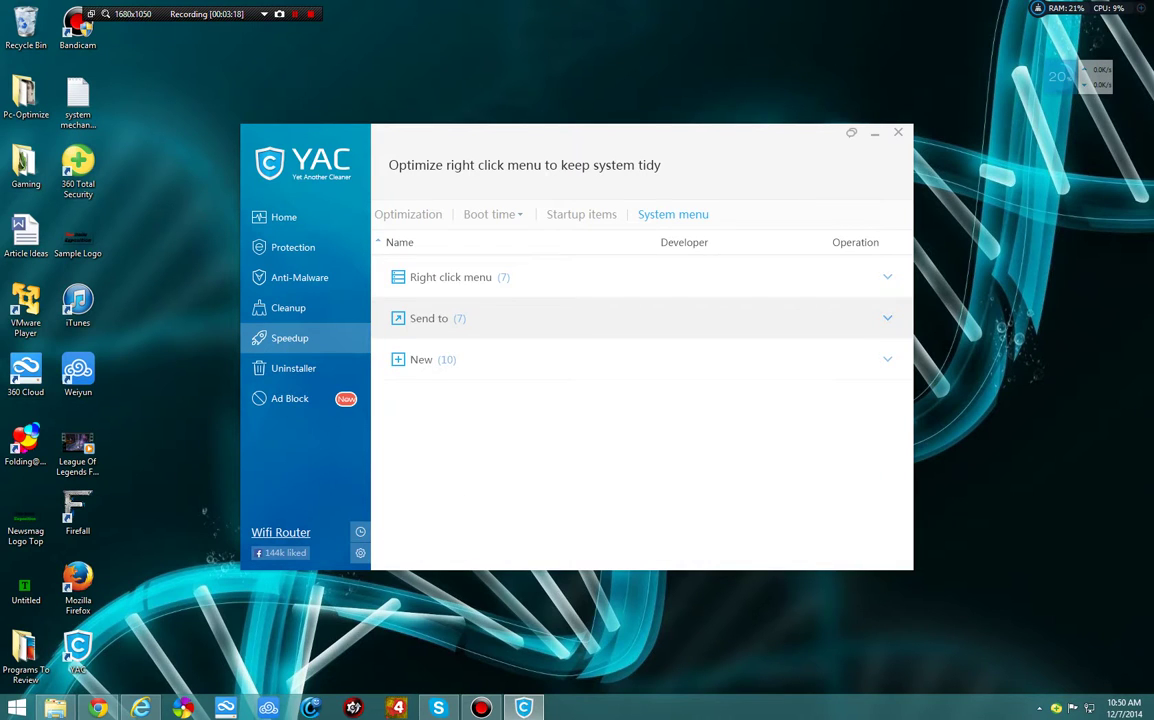
pyautogui.click(430, 318)
pyautogui.click(430, 318)
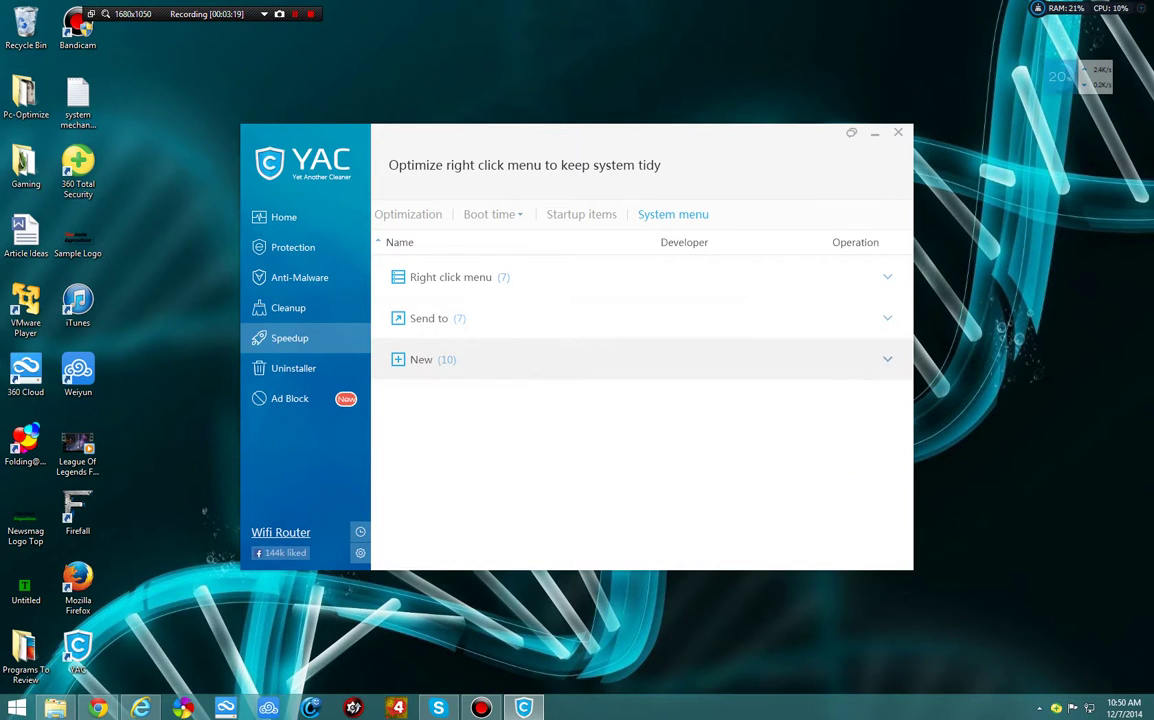
# Review the file types and on/off states in the New group of the System menu, and collapse it.
pyautogui.click(421, 359)
pyautogui.scroll(-2, 640, 410)
pyautogui.scroll(1, 640, 410)
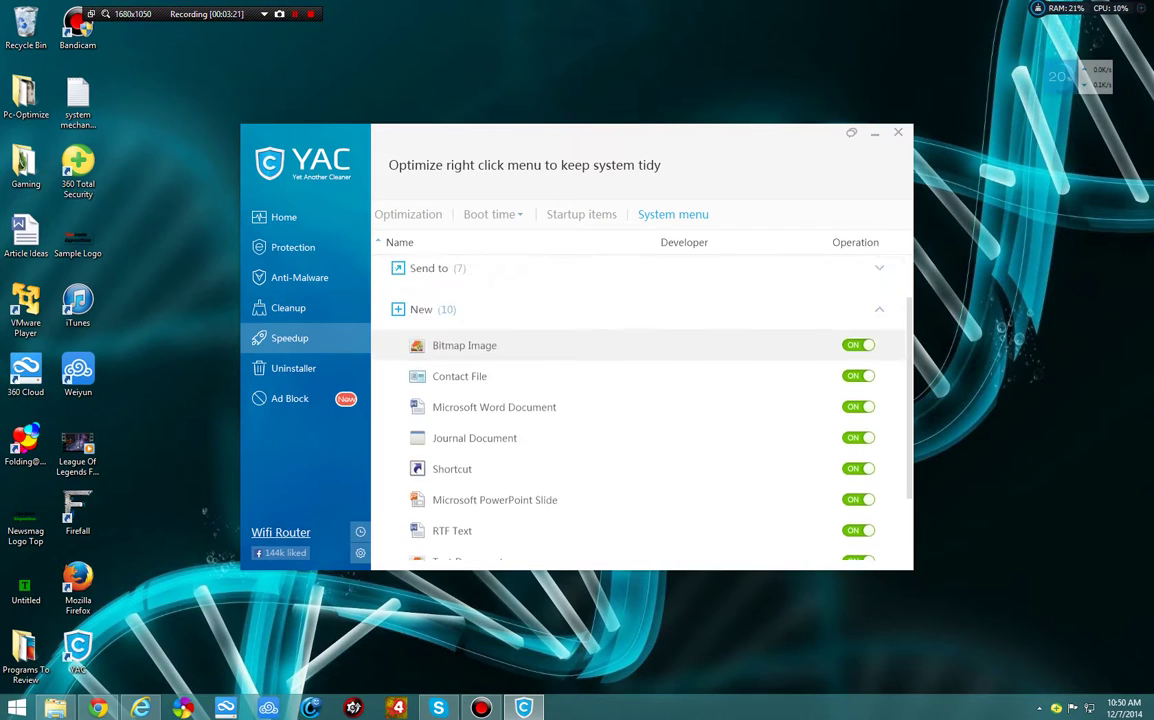
pyautogui.scroll(-1, 640, 410)
pyautogui.scroll(1, 640, 410)
pyautogui.scroll(2, 465, 329)
pyautogui.click(421, 359)
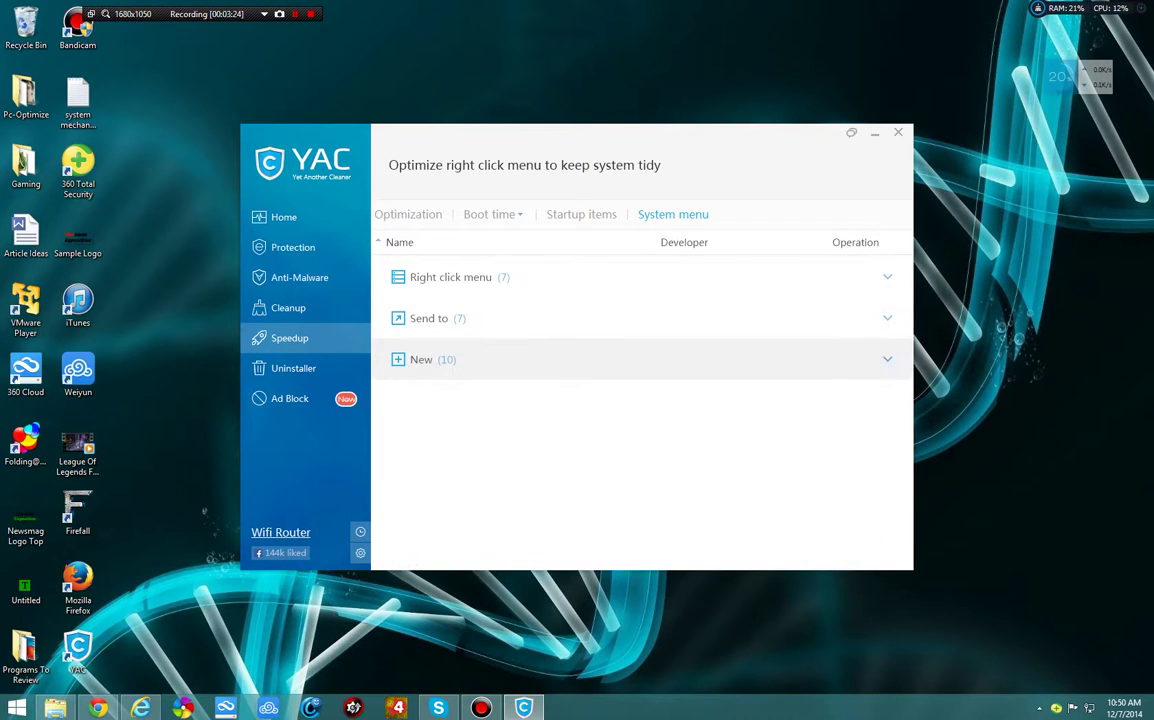
# Look through the Cleanup, Anti-Malware, Home and Ad Block pages.
pyautogui.click(288, 307)
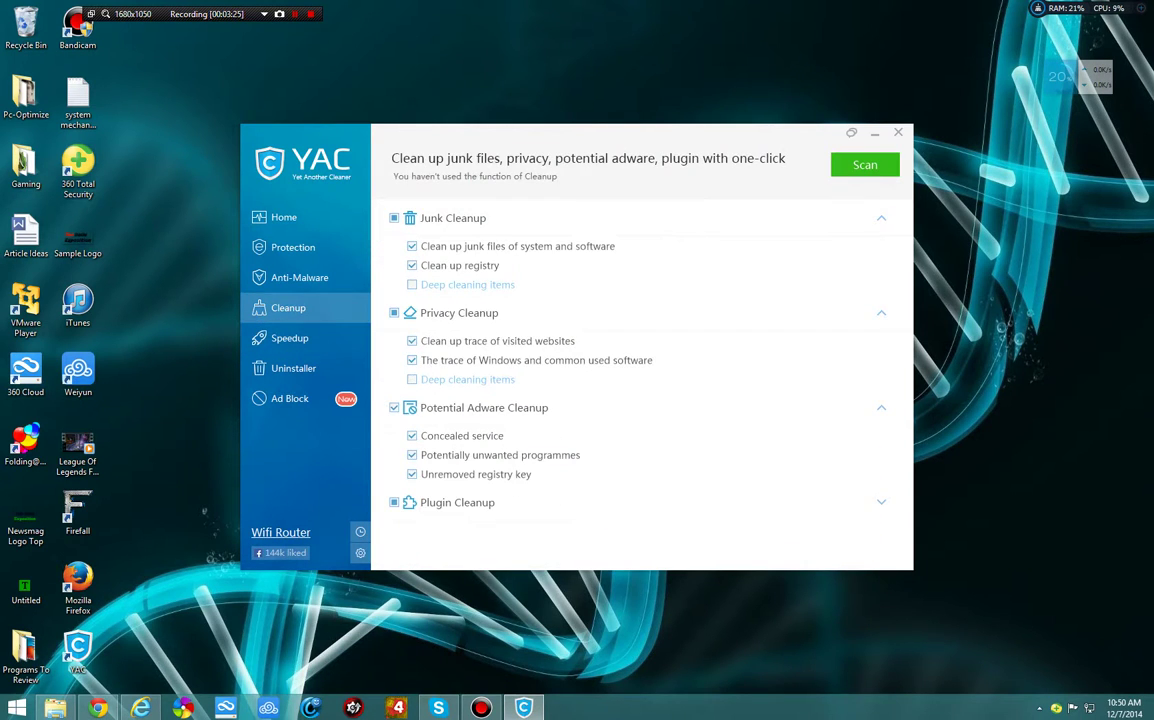
pyautogui.click(299, 277)
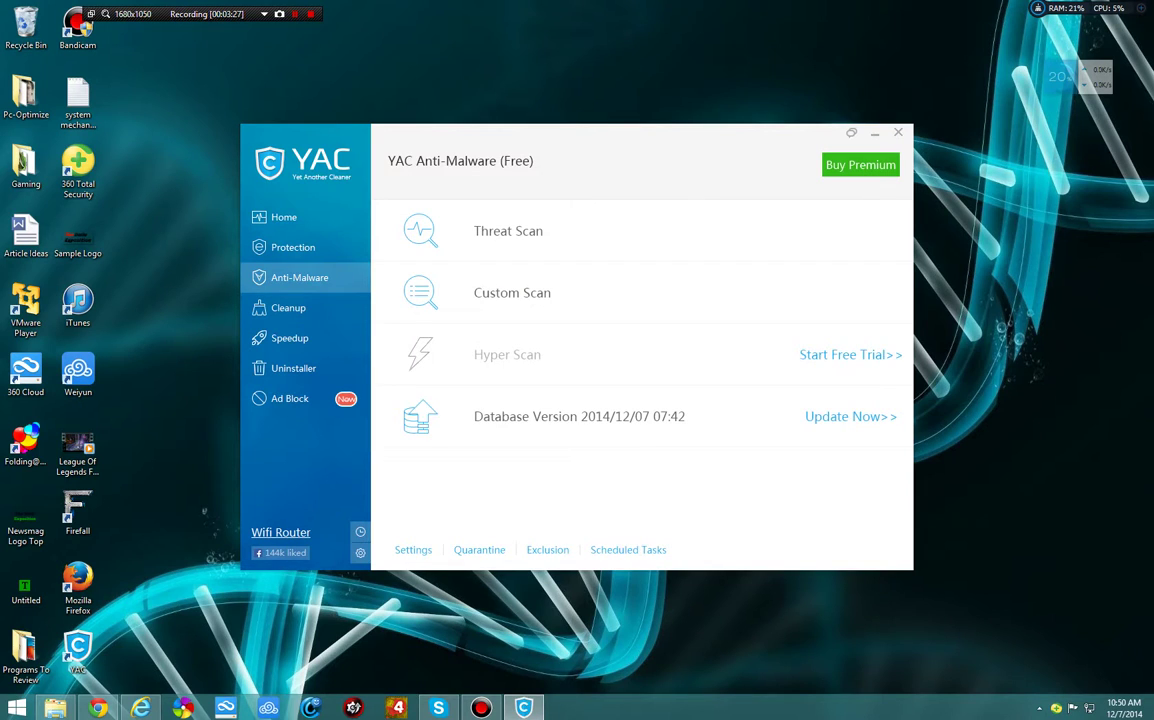
pyautogui.click(283, 217)
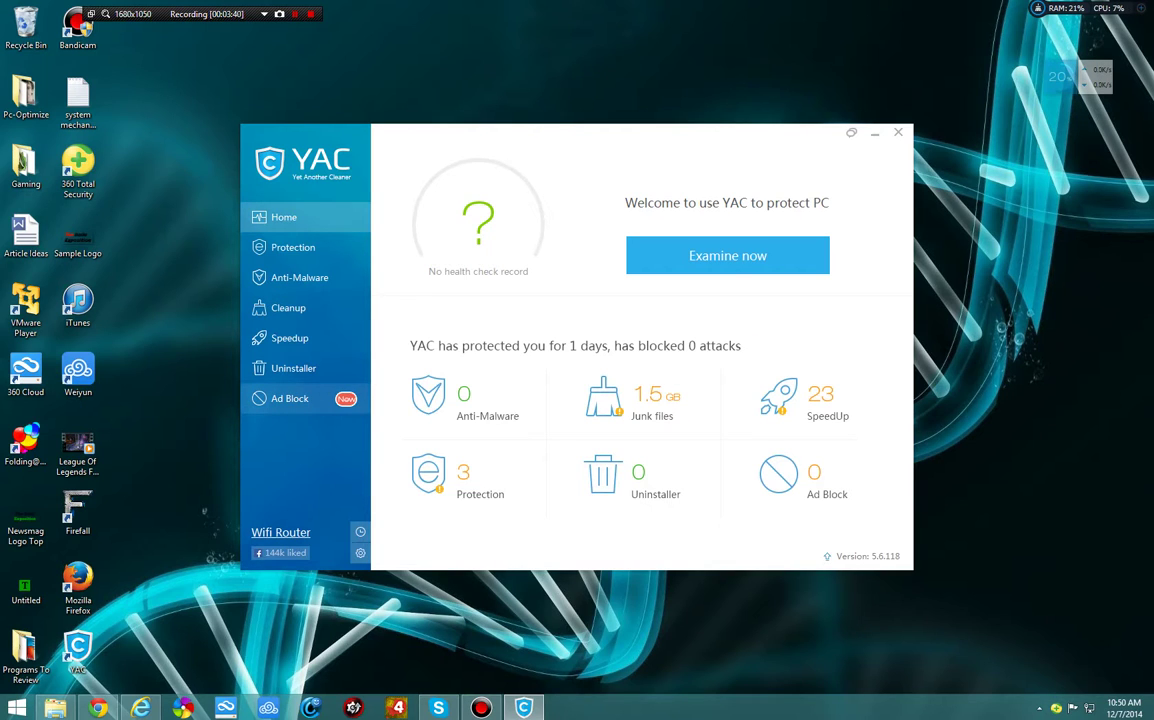
pyautogui.click(289, 398)
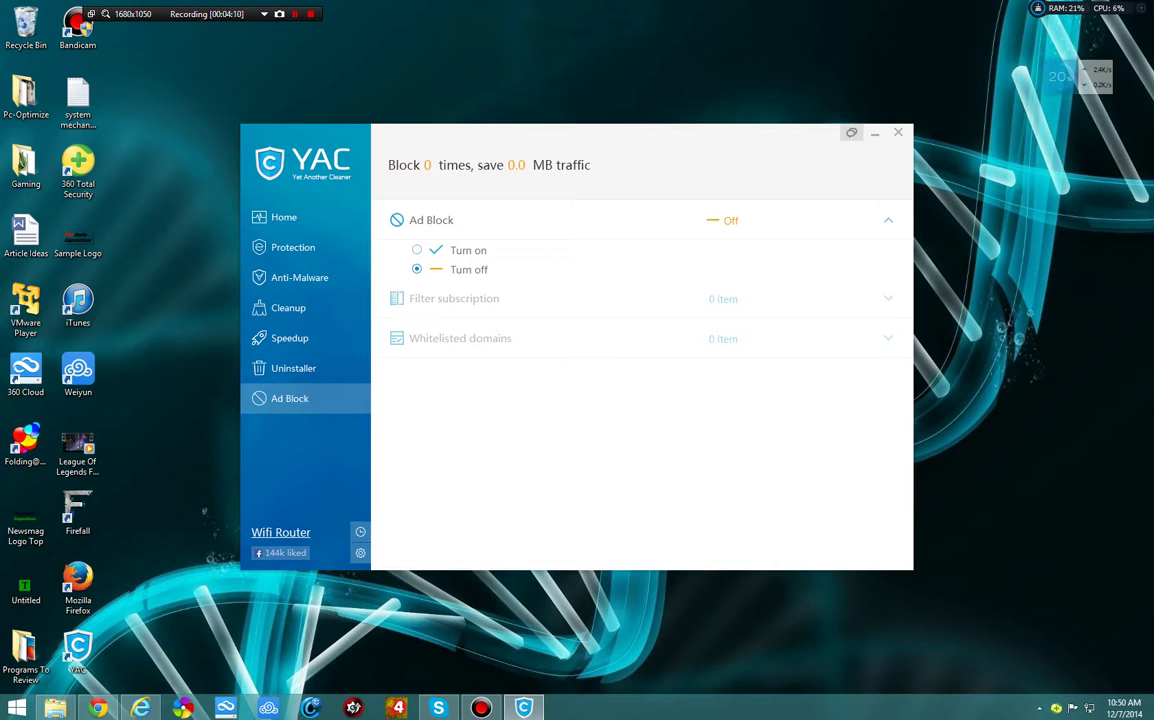
# View the Feedback, Suggestion and Virus/Malware contact forms, and close the feedback dialog.
pyautogui.click(851, 132)
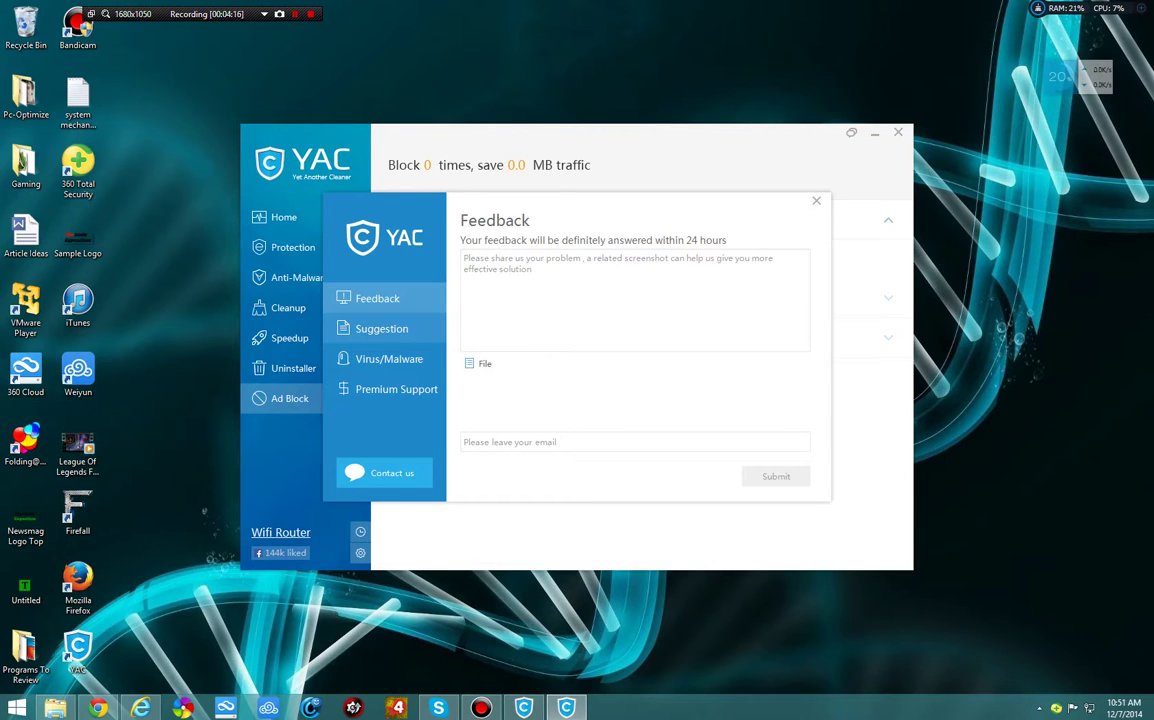
pyautogui.click(381, 328)
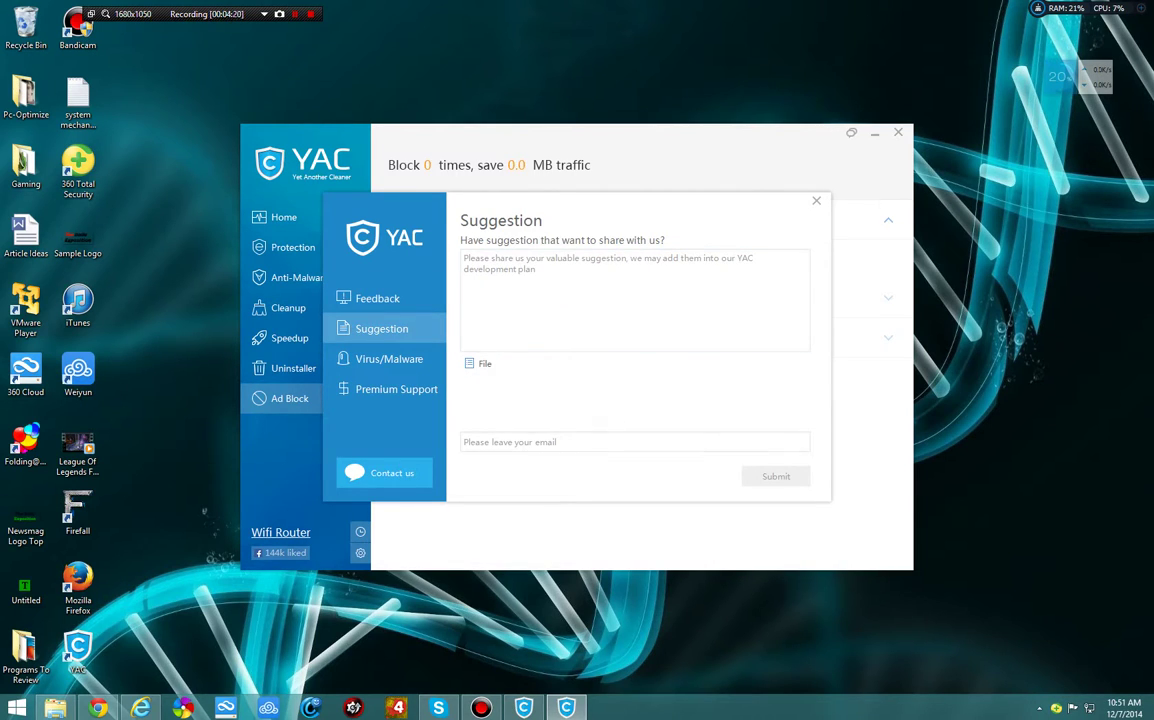
pyautogui.click(389, 358)
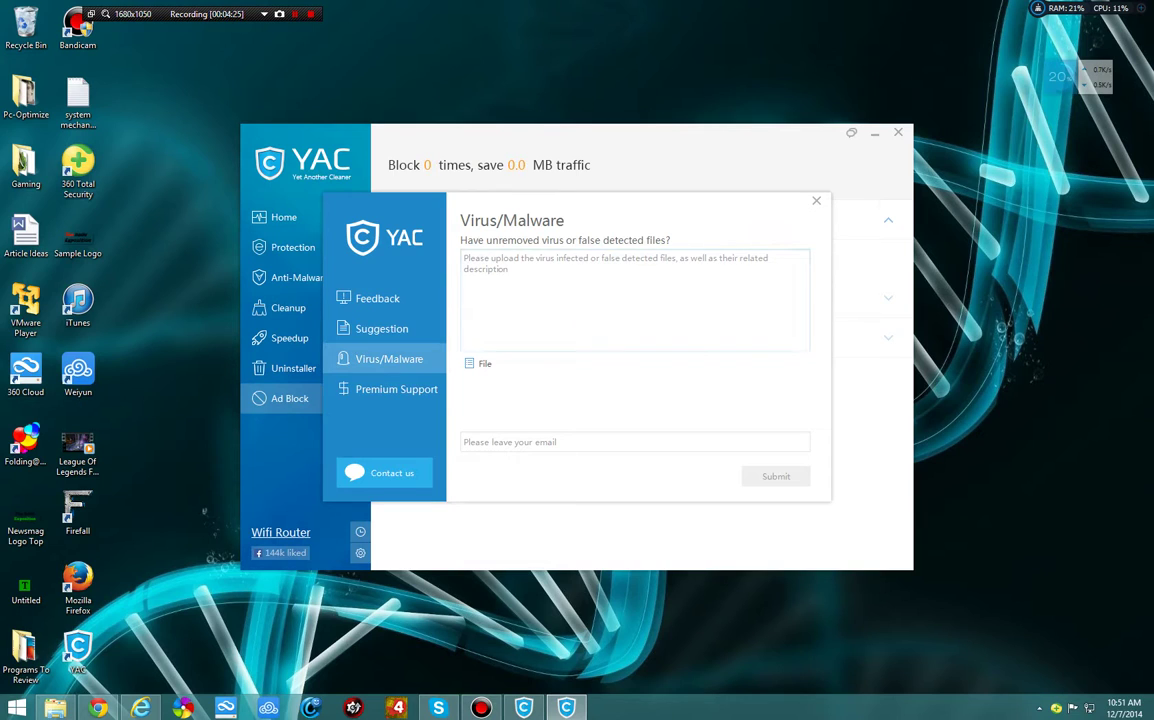
pyautogui.click(816, 201)
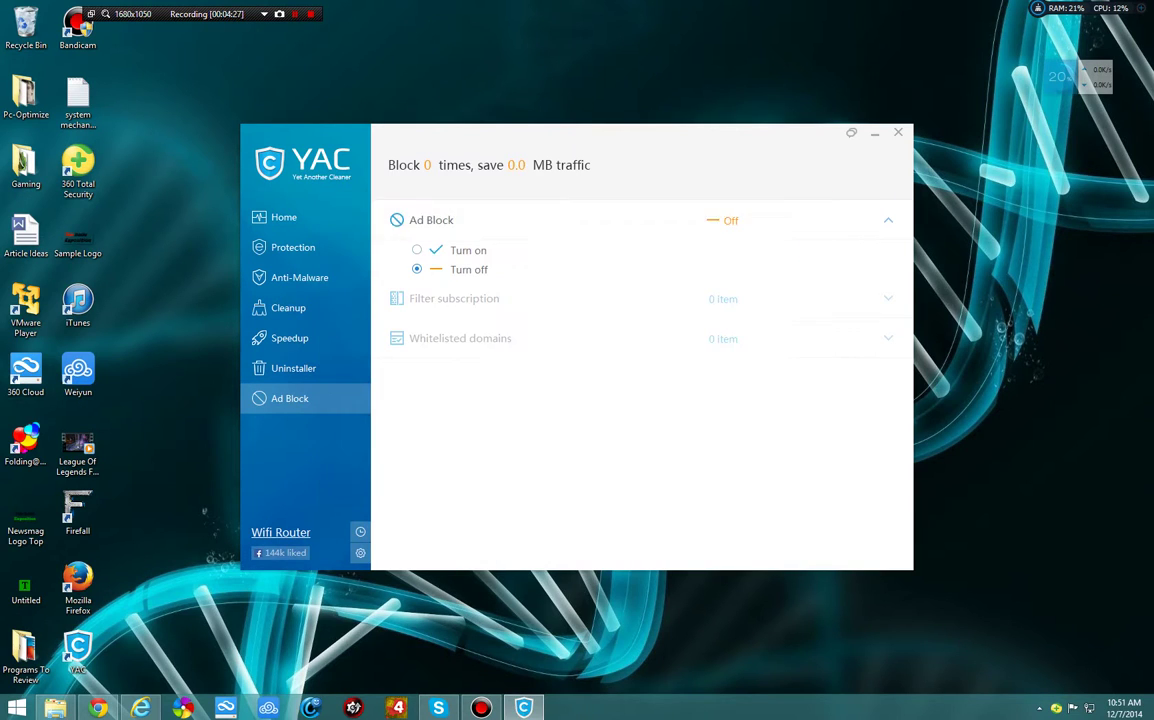
# Show the Uninstaller and examine the installed software list with its size, traffic, frequency and removal columns.
pyautogui.click(293, 368)
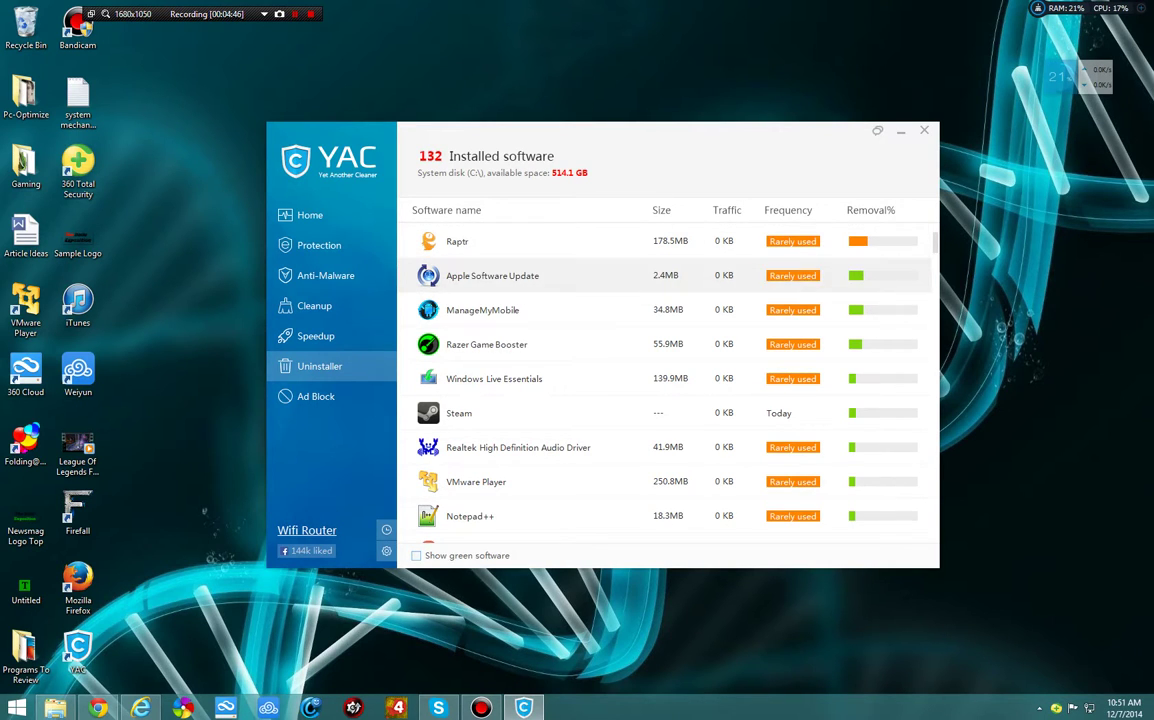
pyautogui.scroll(-5, 583, 290)
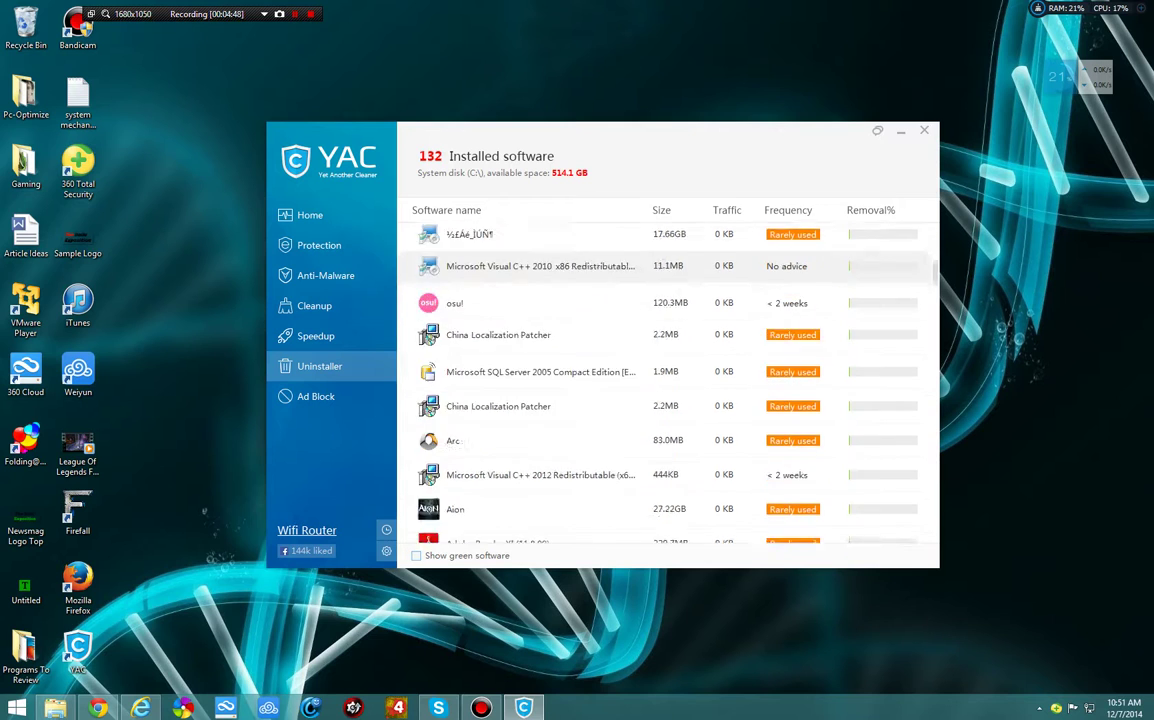
pyautogui.scroll(5, 583, 300)
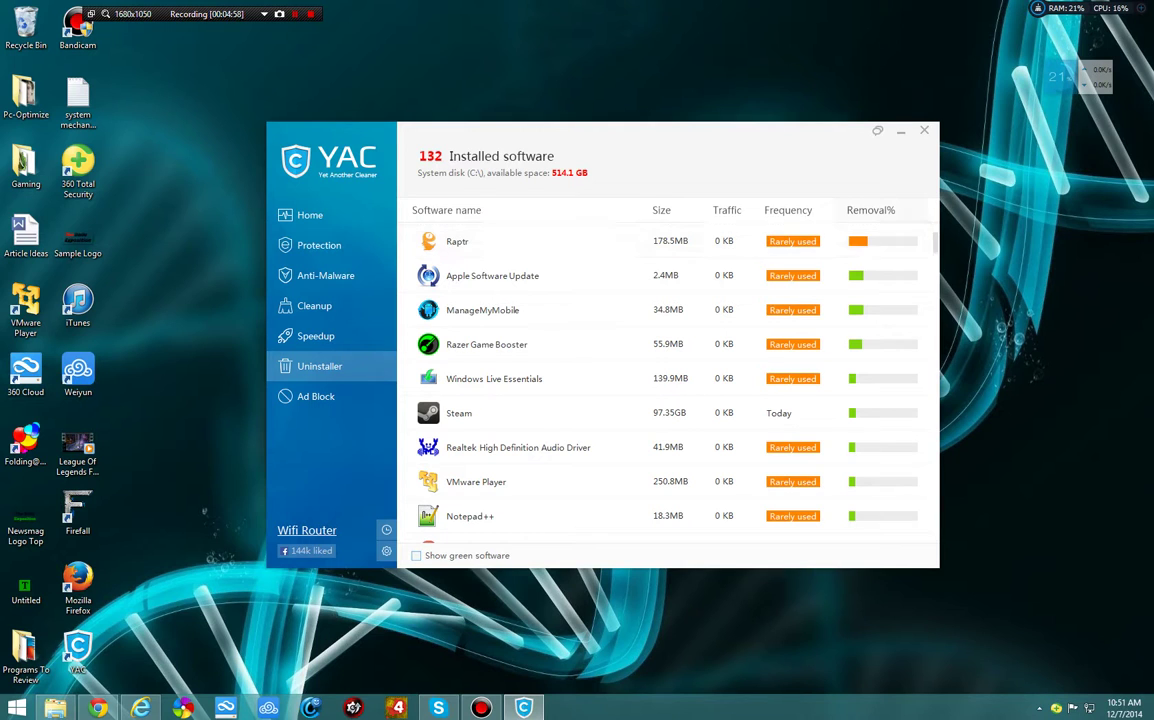
pyautogui.scroll(-15, 668, 380)
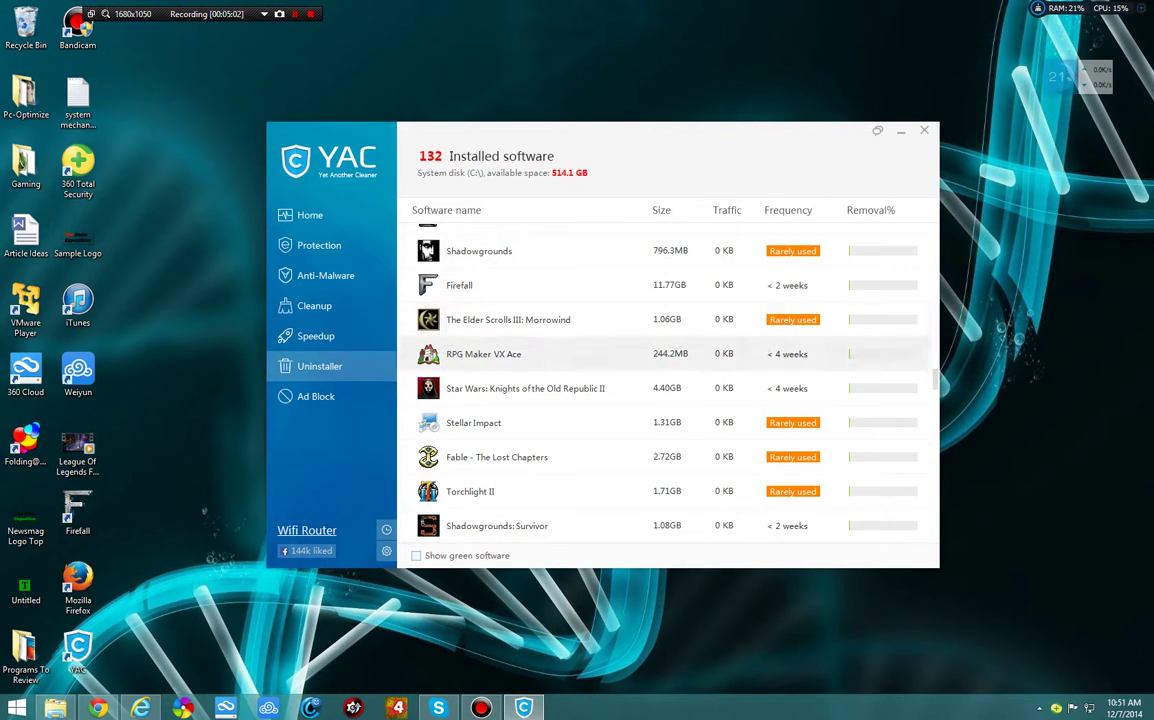
pyautogui.scroll(15, 668, 380)
pyautogui.scroll(-18, 668, 380)
pyautogui.scroll(-20, 668, 388)
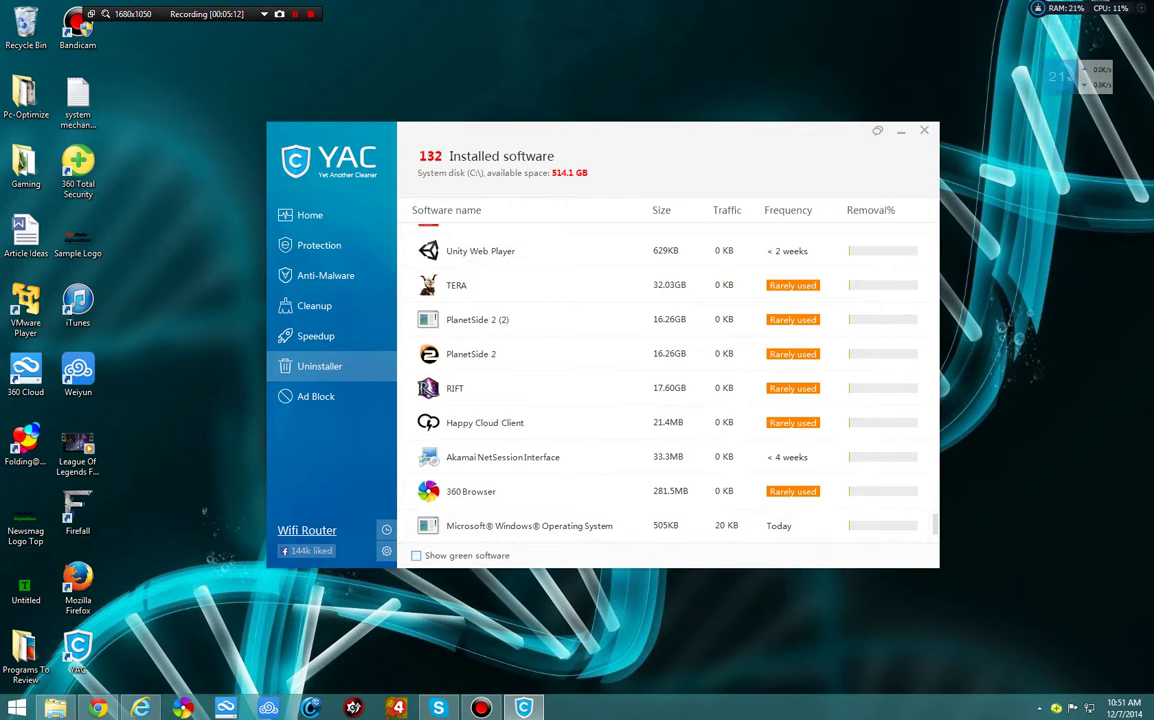
# Include green software in the Uninstaller list and review the entries through to the end.
pyautogui.click(416, 555)
pyautogui.scroll(-15, 660, 380)
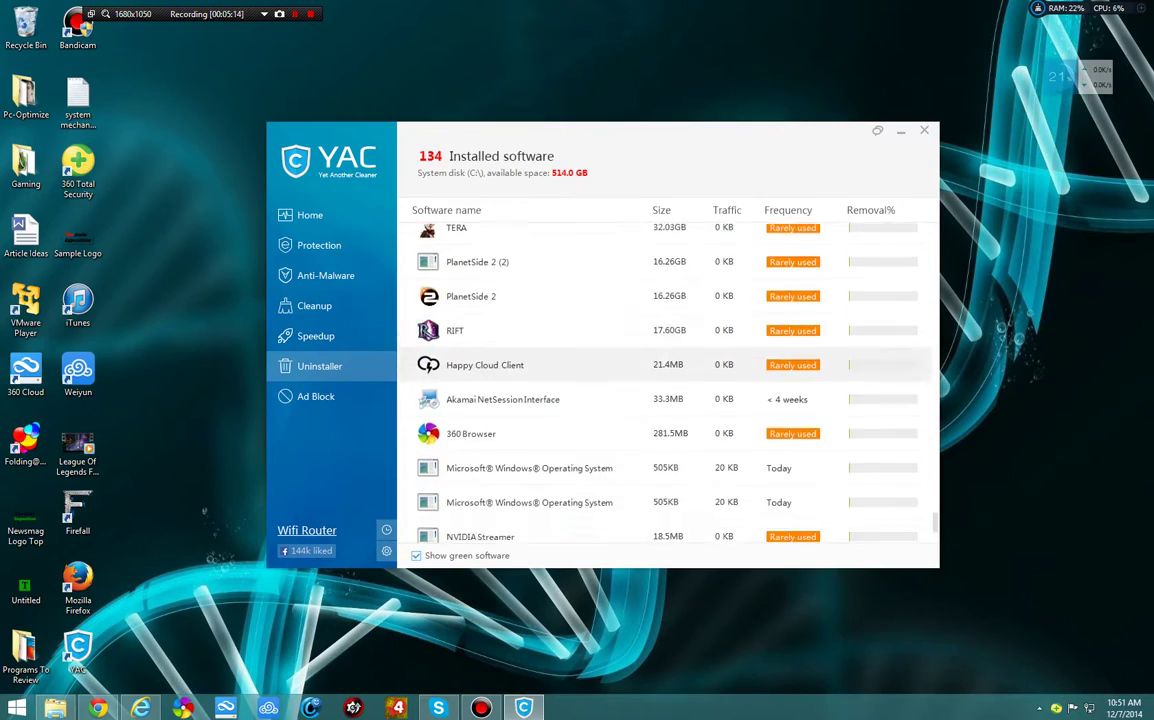
pyautogui.scroll(-10, 668, 380)
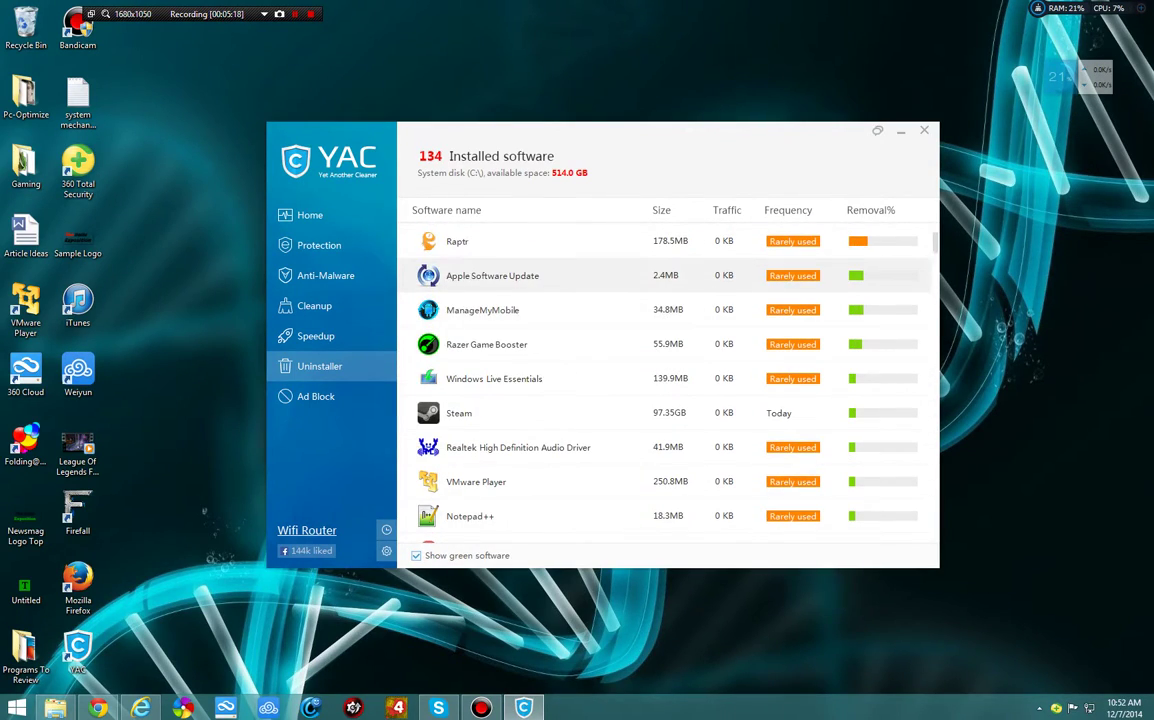
pyautogui.scroll(-10, 668, 380)
pyautogui.scroll(-10, 668, 360)
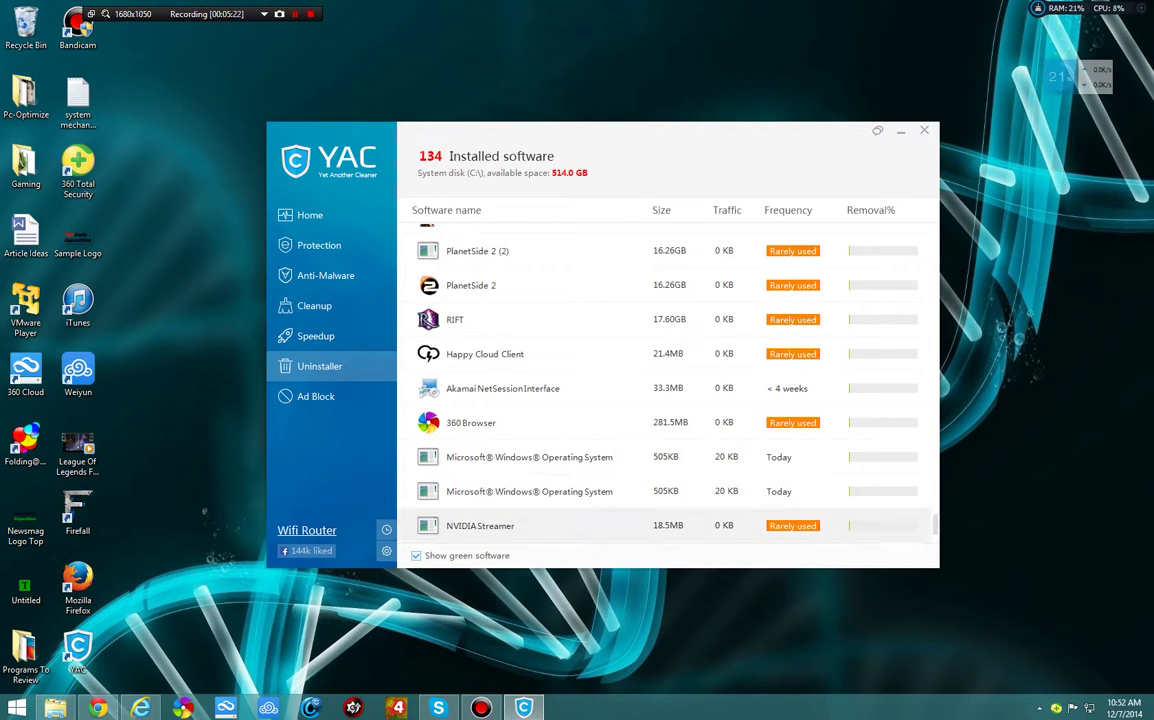
# Exclude green software from the Uninstaller list and look over the remaining programs.
pyautogui.click(416, 555)
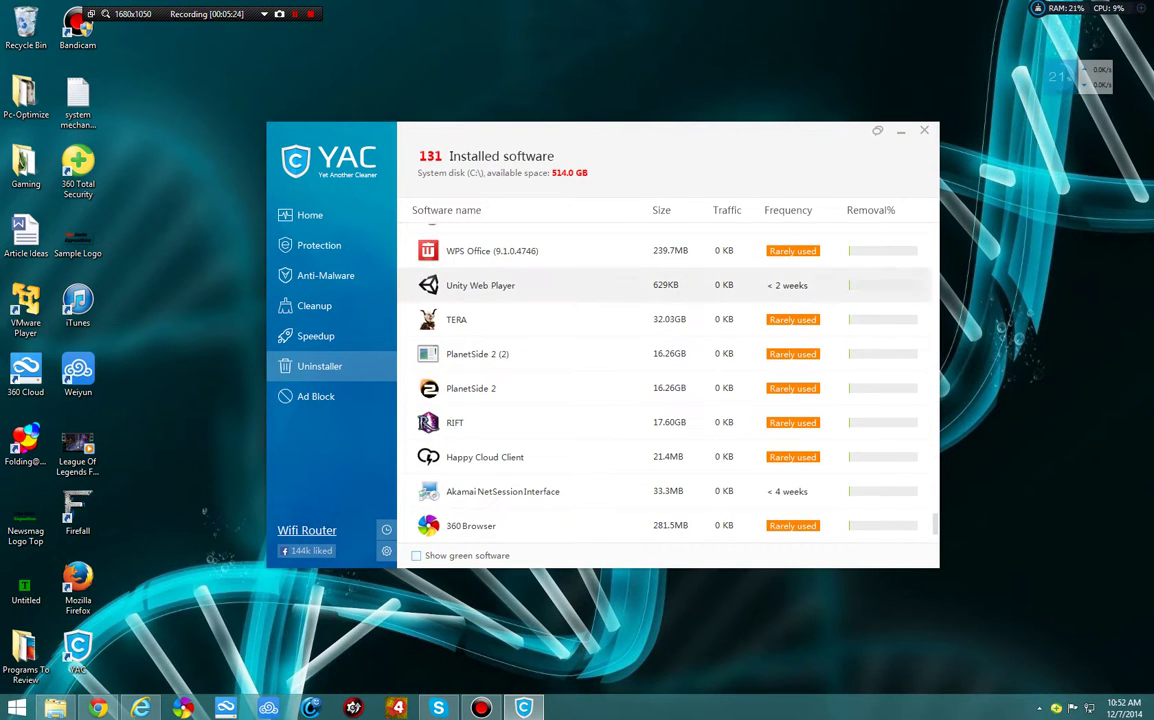
pyautogui.scroll(10, 668, 380)
pyautogui.scroll(10, 668, 378)
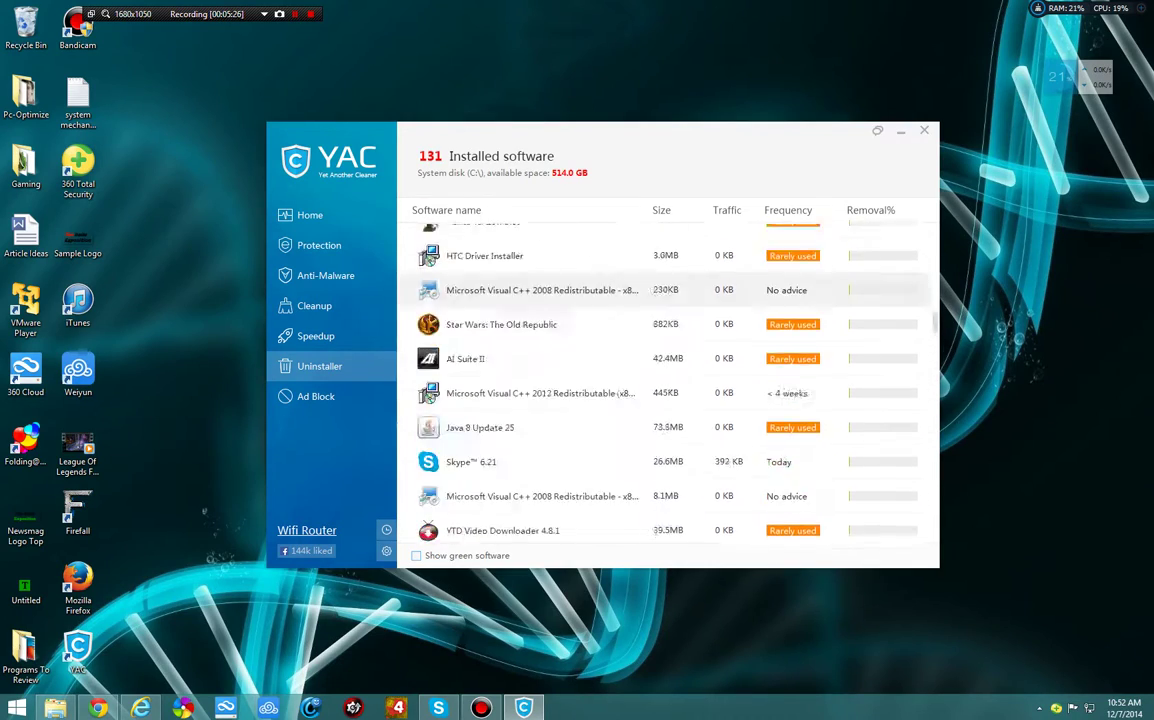
pyautogui.scroll(-10, 668, 378)
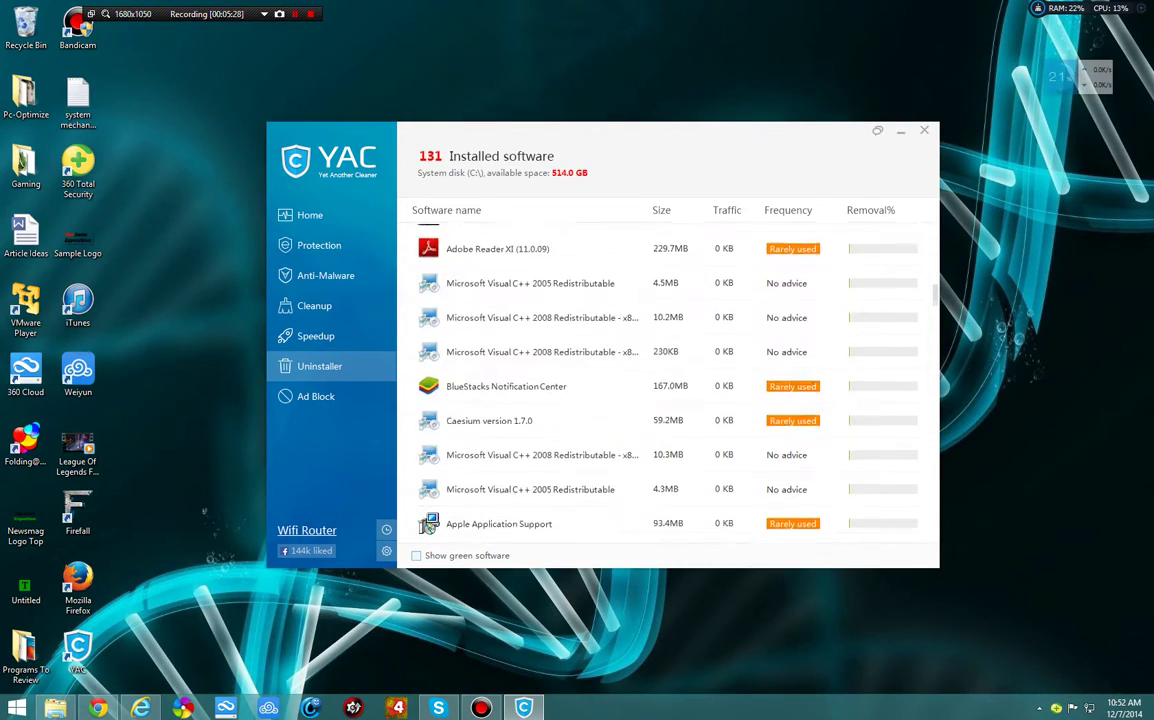
pyautogui.scroll(10, 668, 378)
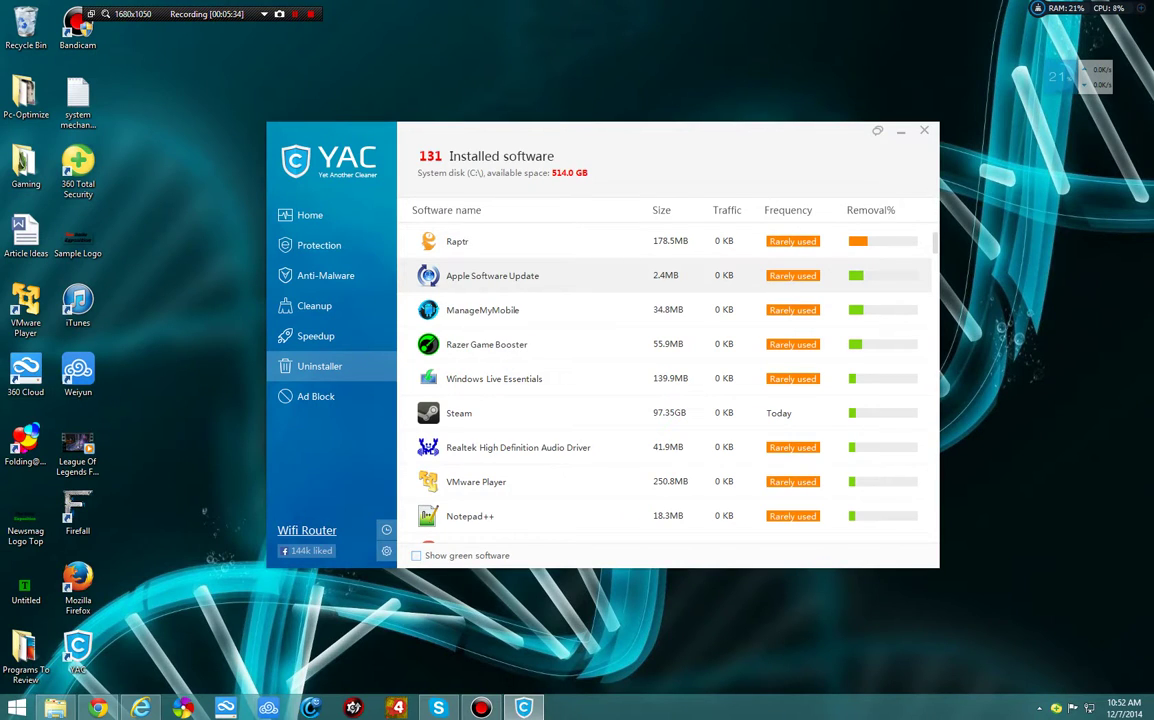
# Pass by the Speedup page and run a Cleanup scan with the default categories selected.
pyautogui.click(316, 336)
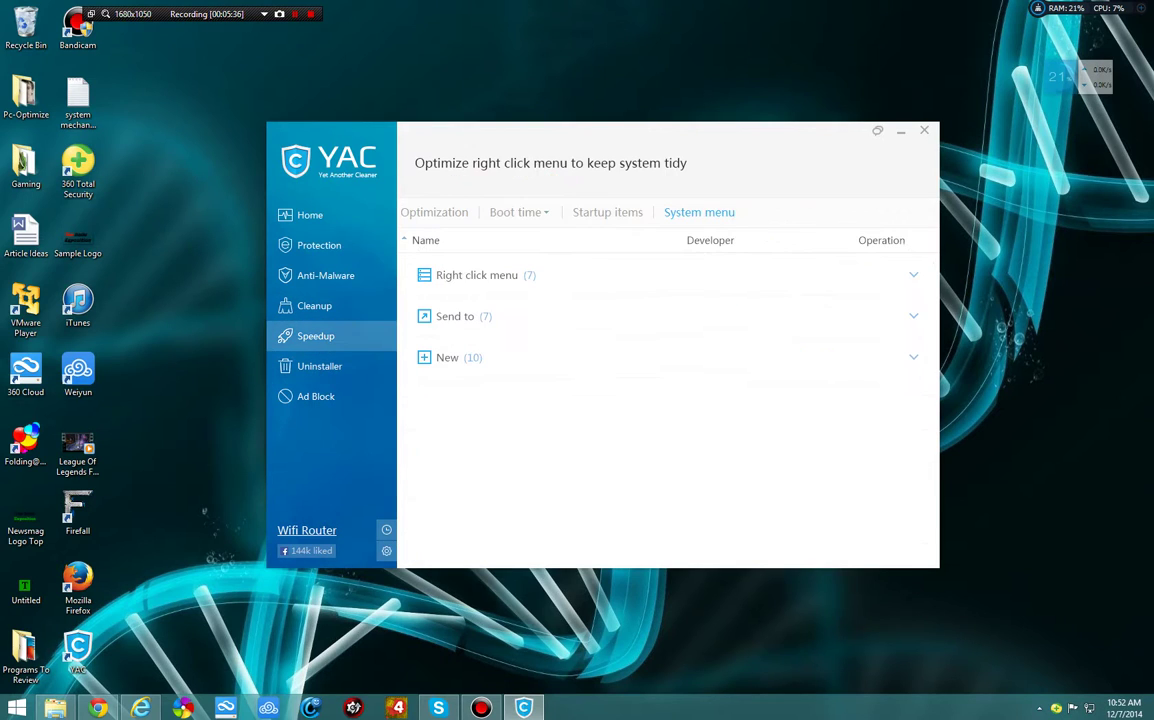
pyautogui.click(315, 306)
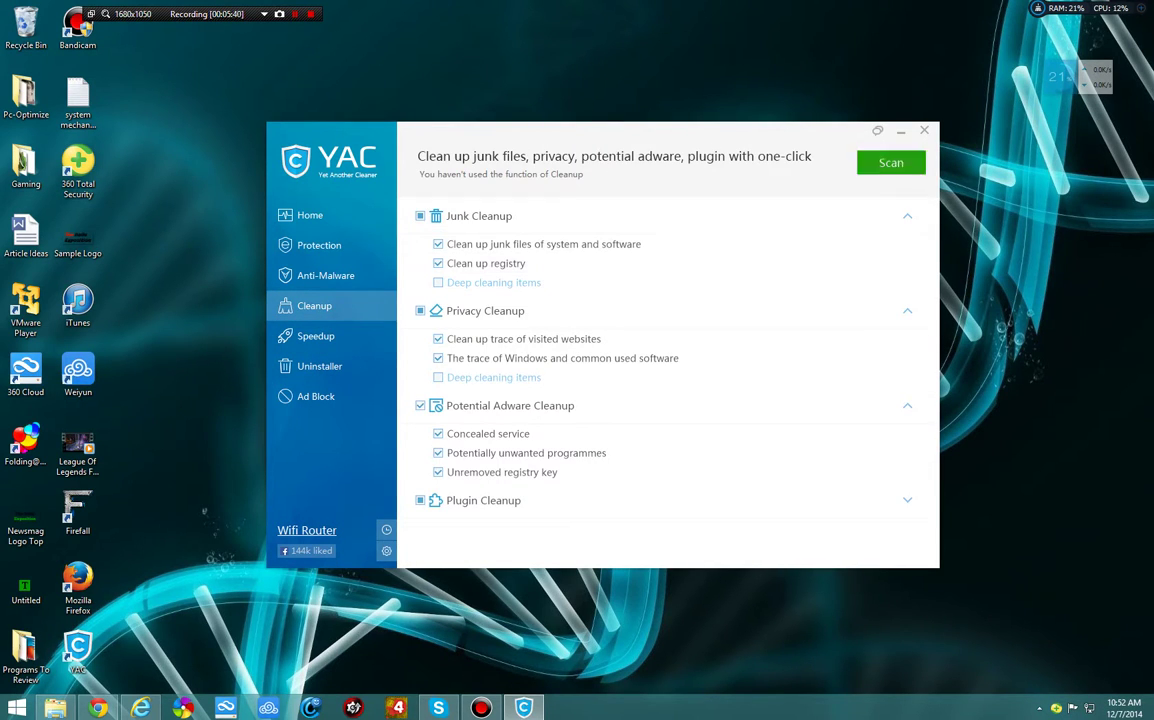
pyautogui.click(891, 163)
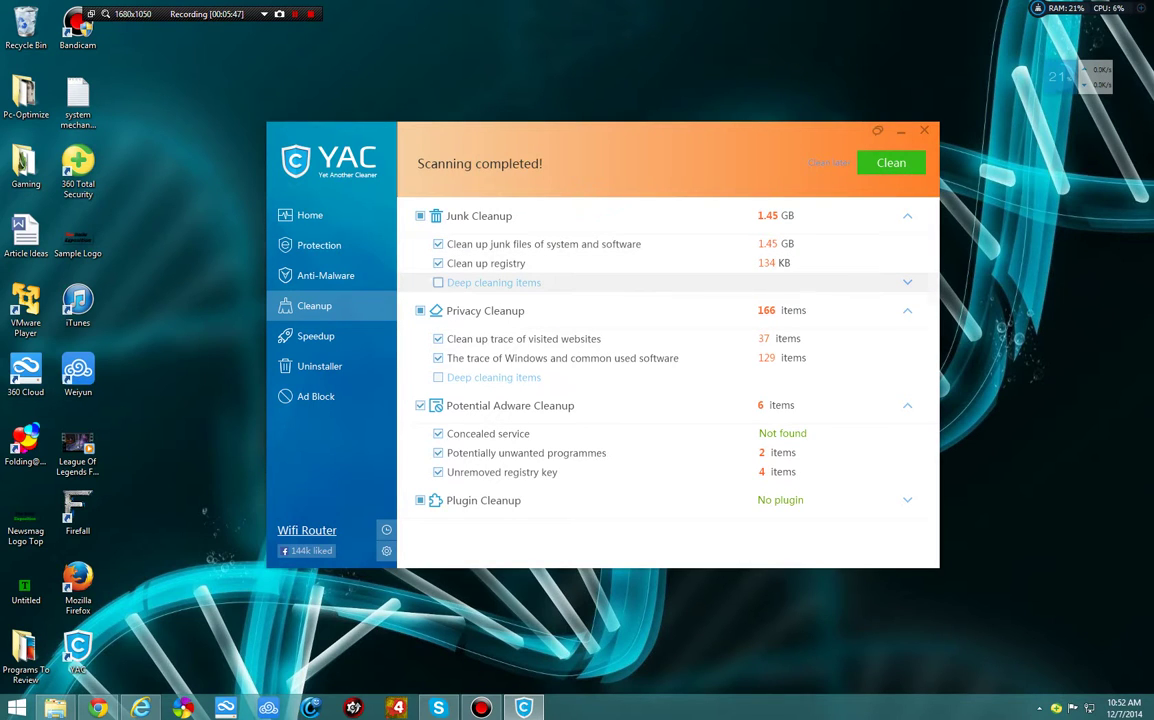
# Enable the Deep cleaning items under both Junk Cleanup and Privacy Cleanup, checking the junk item's details.
pyautogui.click(438, 282)
pyautogui.click(907, 283)
pyautogui.click(907, 283)
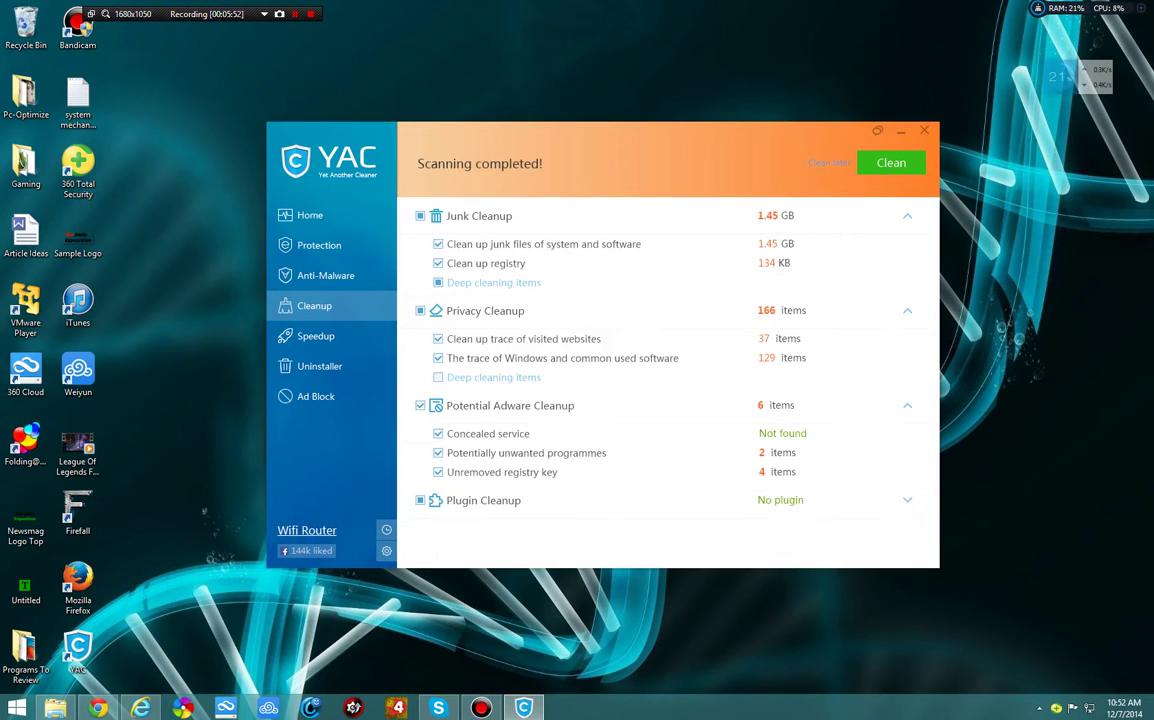
pyautogui.click(438, 377)
# Postpone cleaning the scan results, then view the Plugin Cleanup options and collapse that group.
pyautogui.click(829, 163)
pyautogui.scroll(-1, 668, 435)
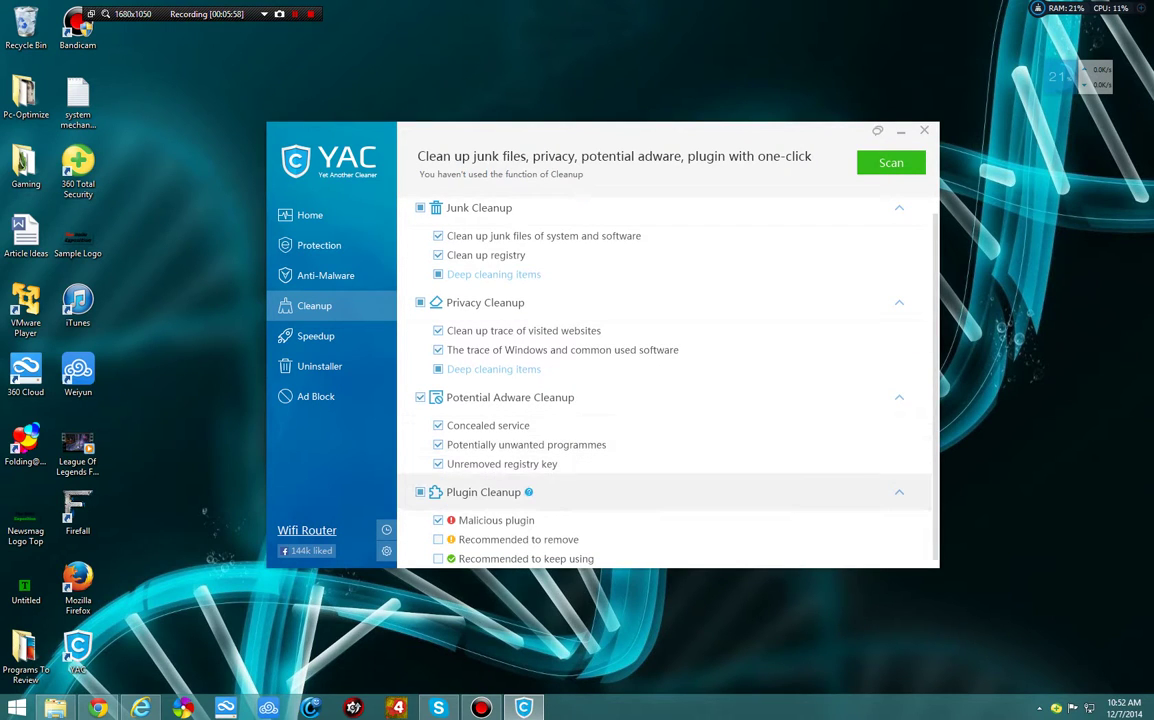
pyautogui.click(899, 492)
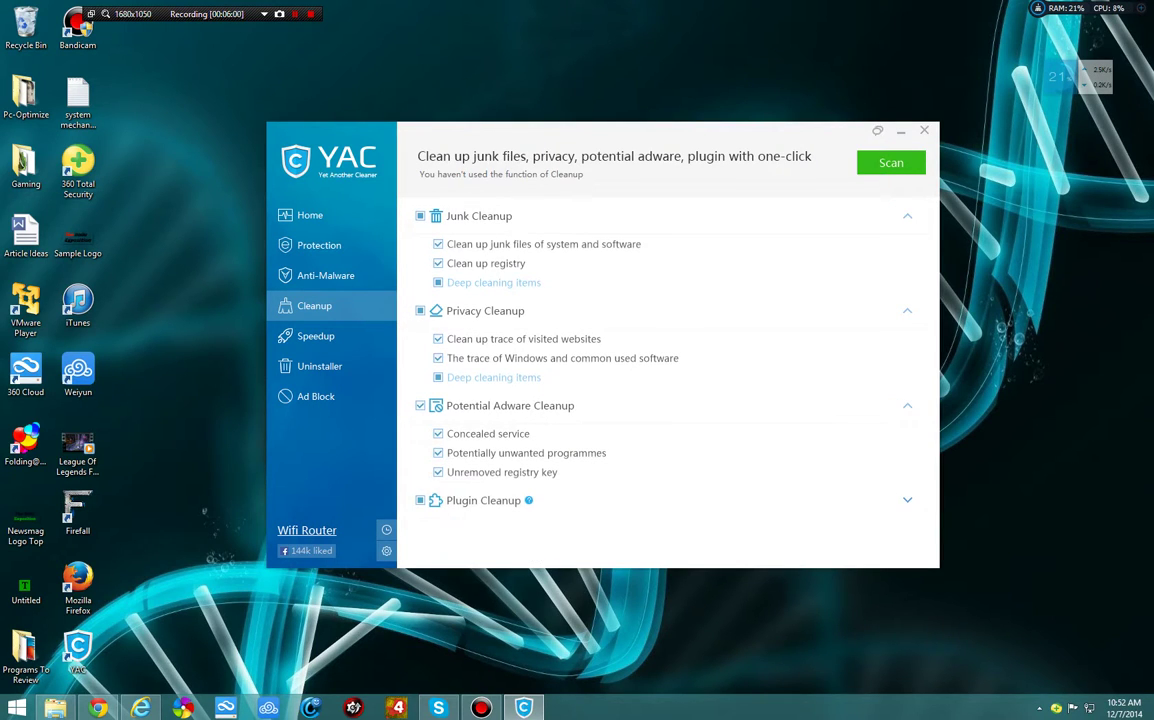
# Run the Cleanup scan with the deep cleaning items included, inspect the Unremoved registry key entries, and collapse them.
pyautogui.click(891, 162)
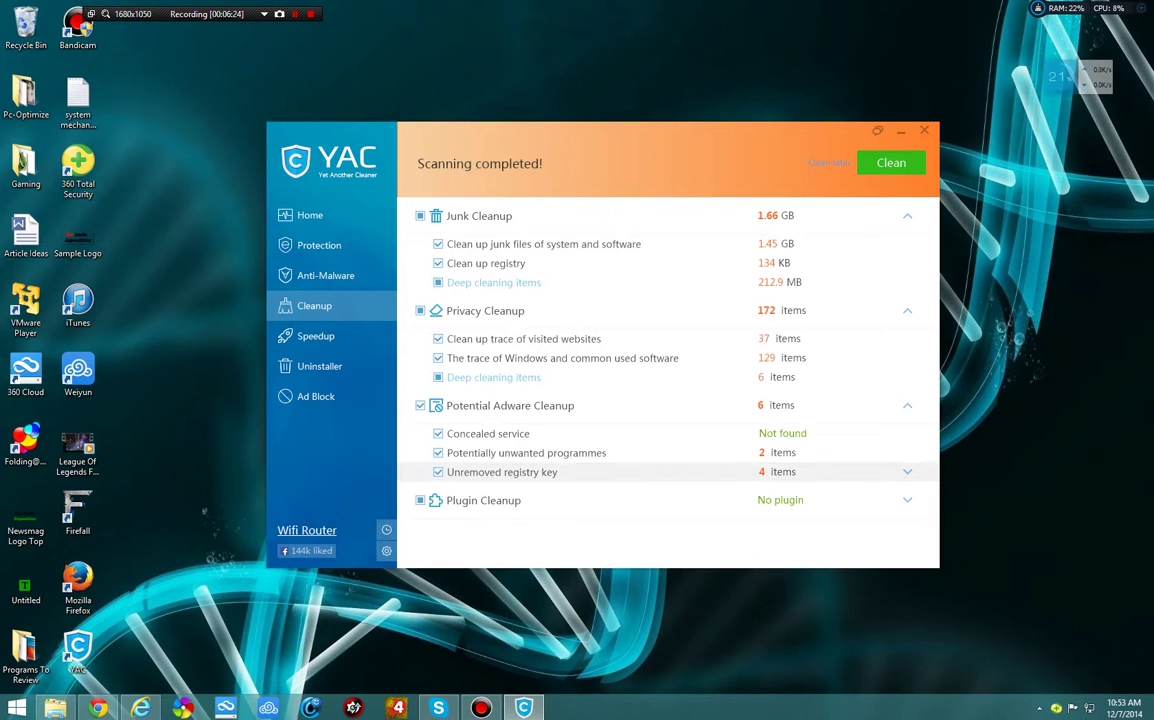
pyautogui.click(907, 471)
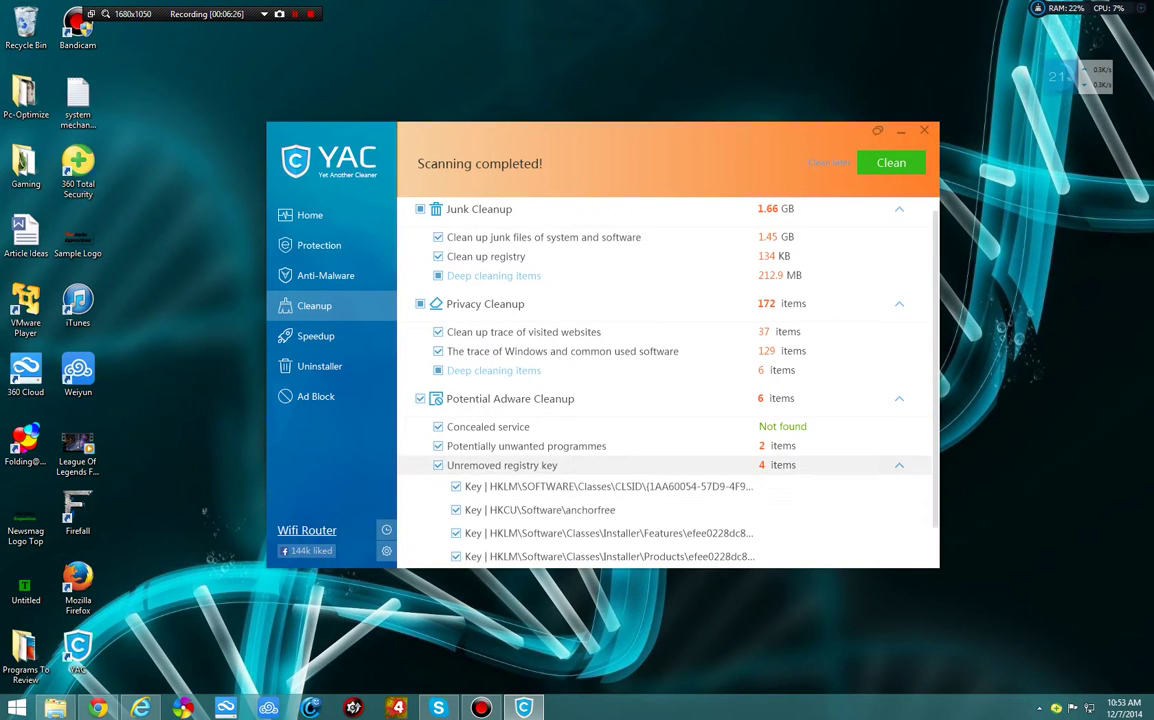
pyautogui.click(899, 465)
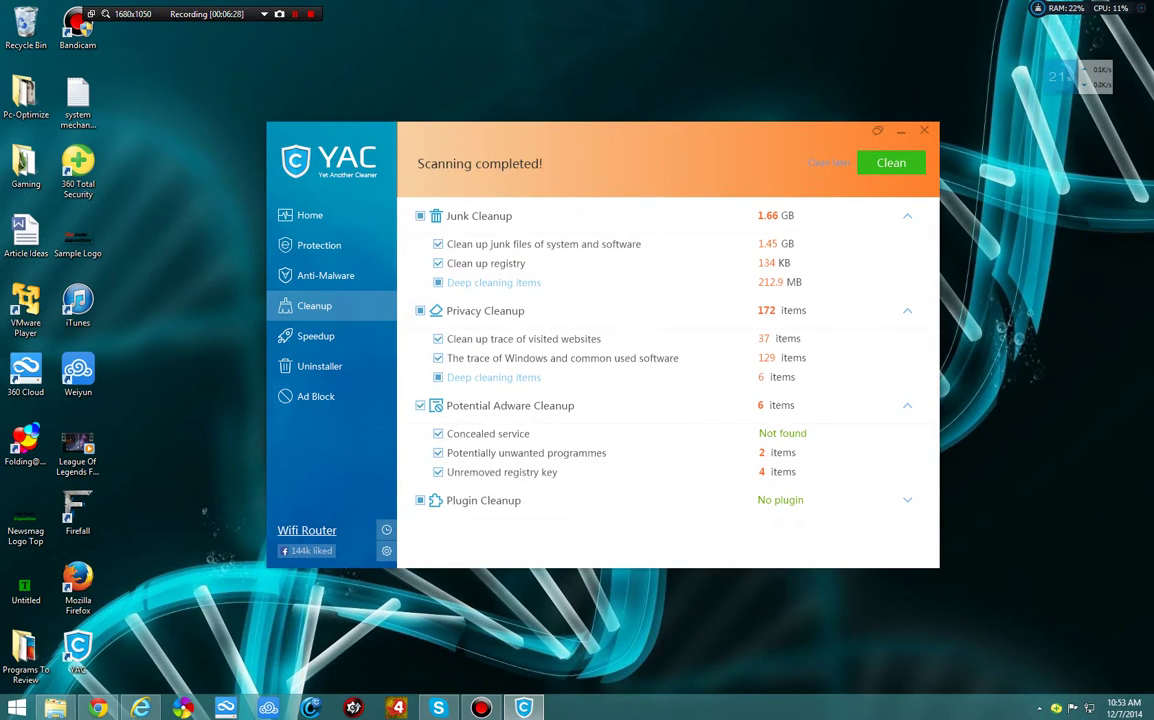
# Open the YAC settings, expand the Language choices, and set YAC Booster to Hide.
pyautogui.click(365, 551)
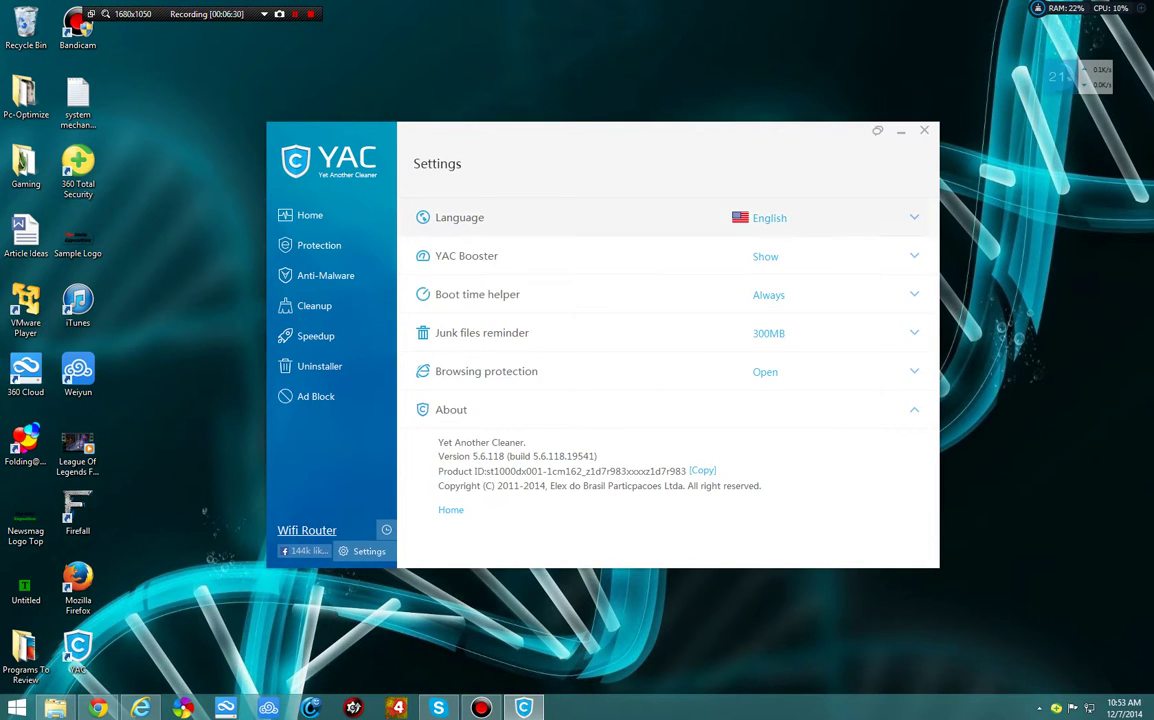
pyautogui.click(460, 217)
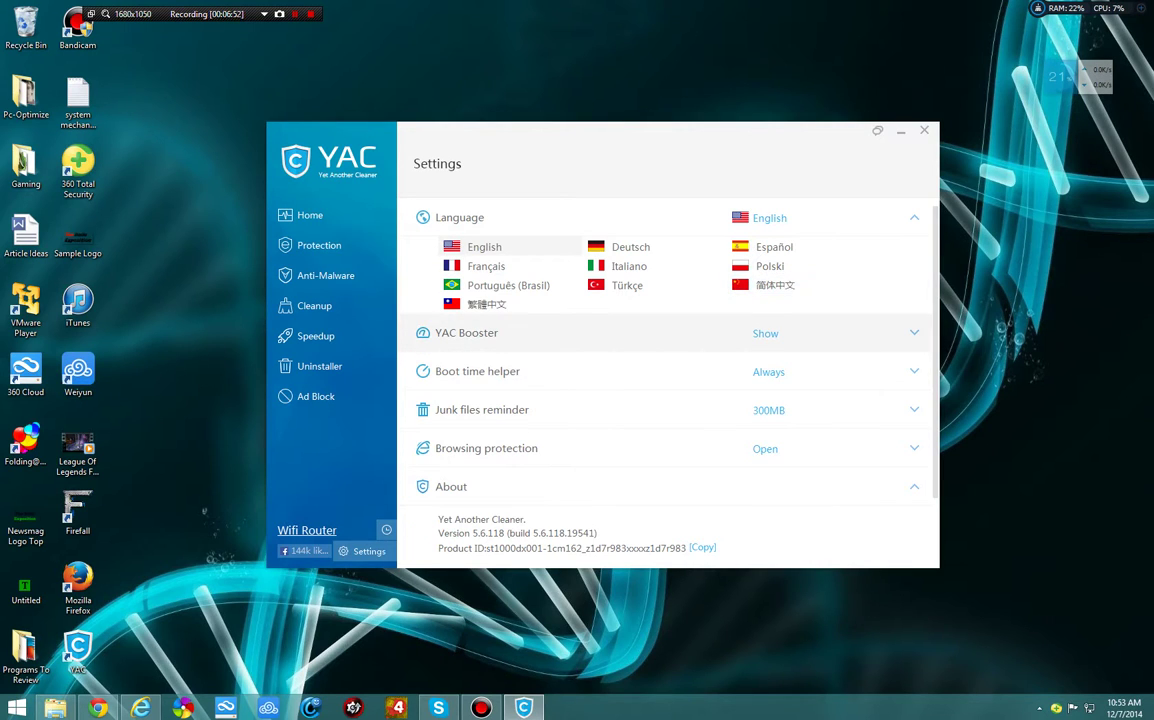
pyautogui.click(914, 333)
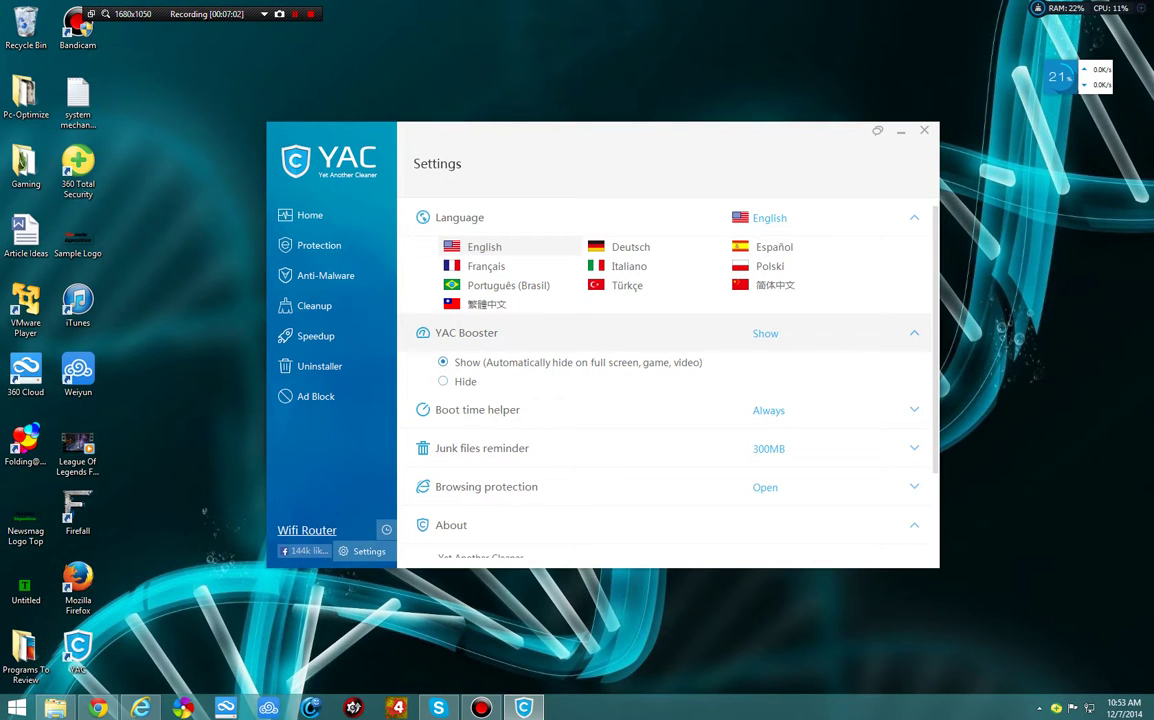
pyautogui.click(466, 333)
pyautogui.click(466, 333)
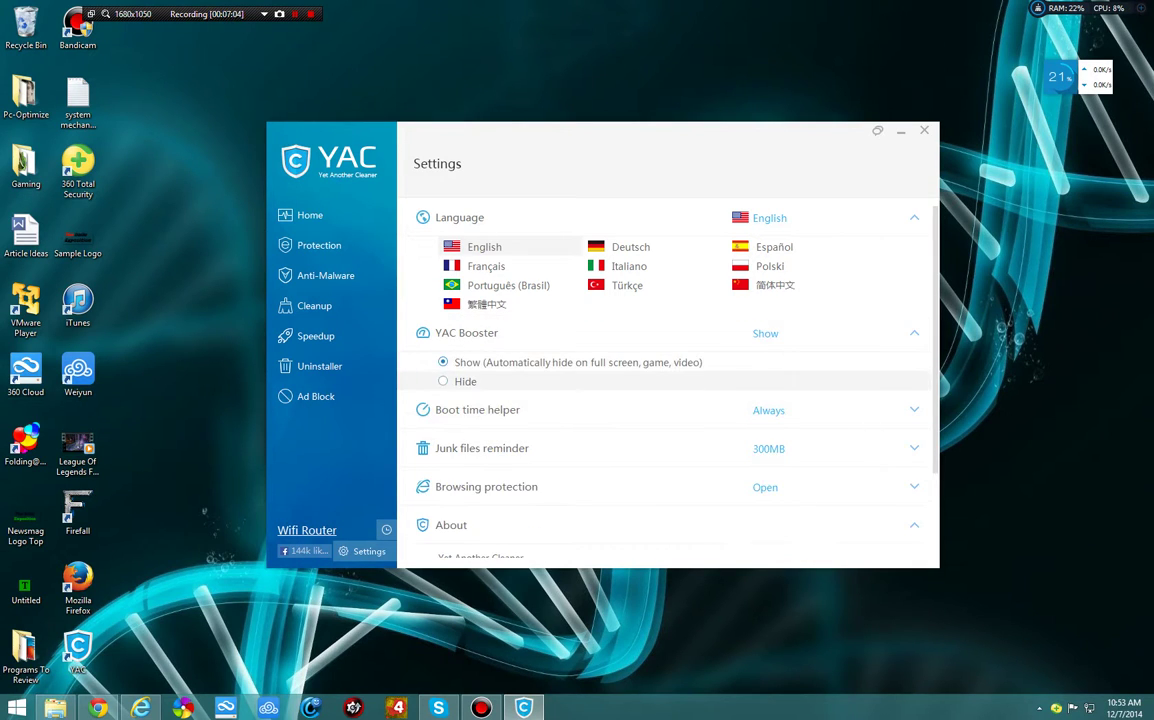
pyautogui.click(443, 381)
pyautogui.click(466, 333)
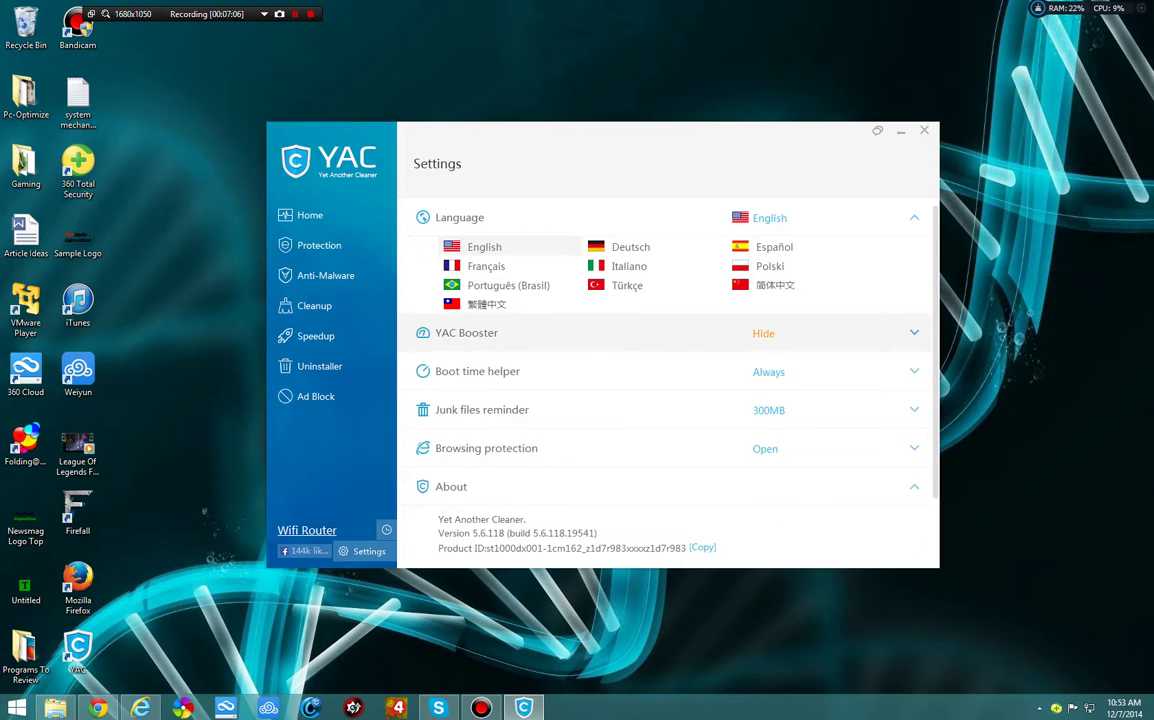
# Review the Boot time helper and Browsing protection options and the About details in the settings.
pyautogui.click(477, 371)
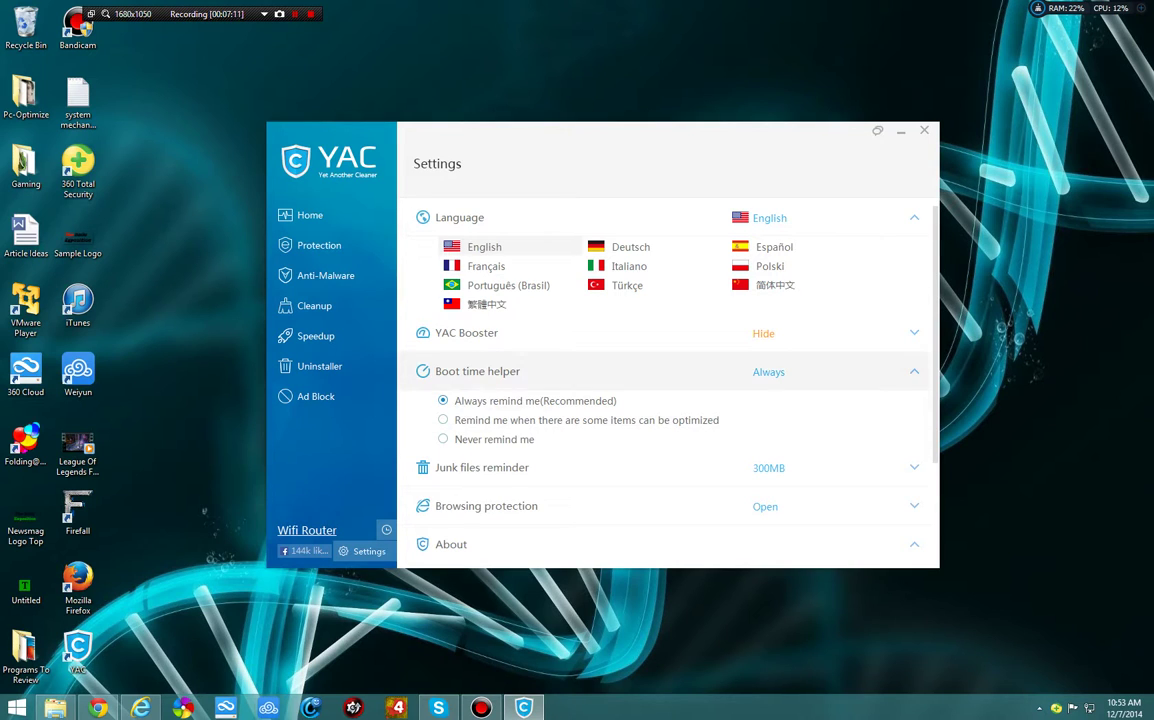
pyautogui.click(477, 371)
pyautogui.click(486, 448)
pyautogui.click(486, 448)
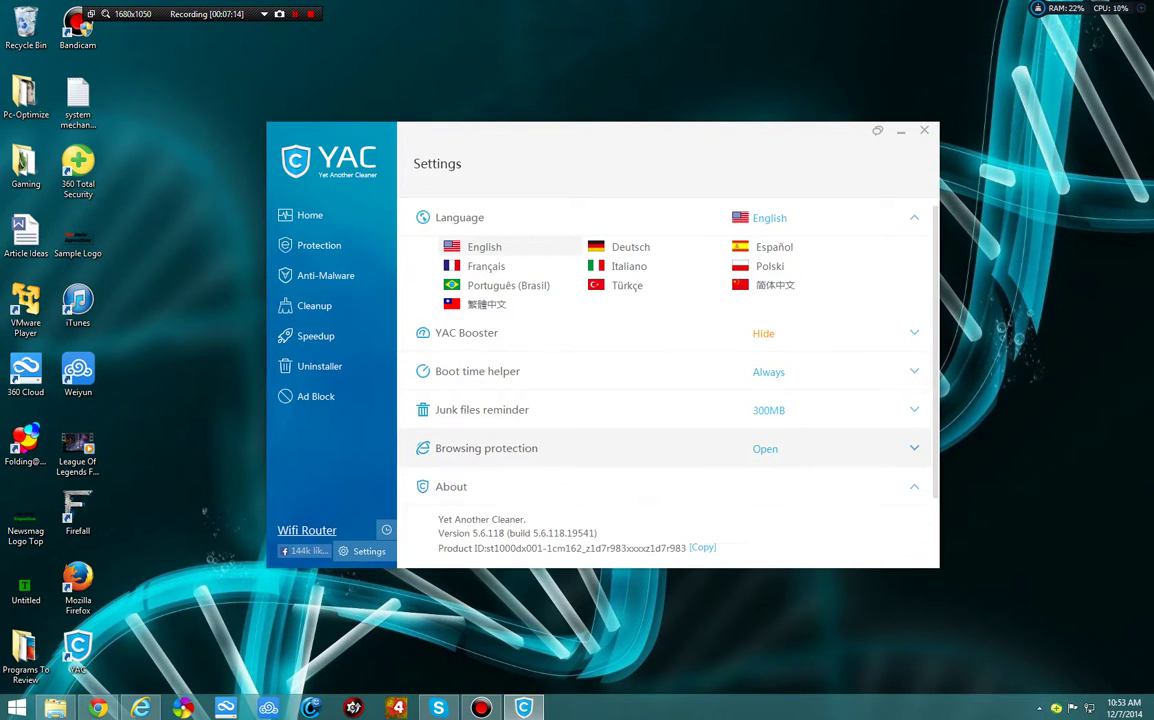
pyautogui.click(486, 448)
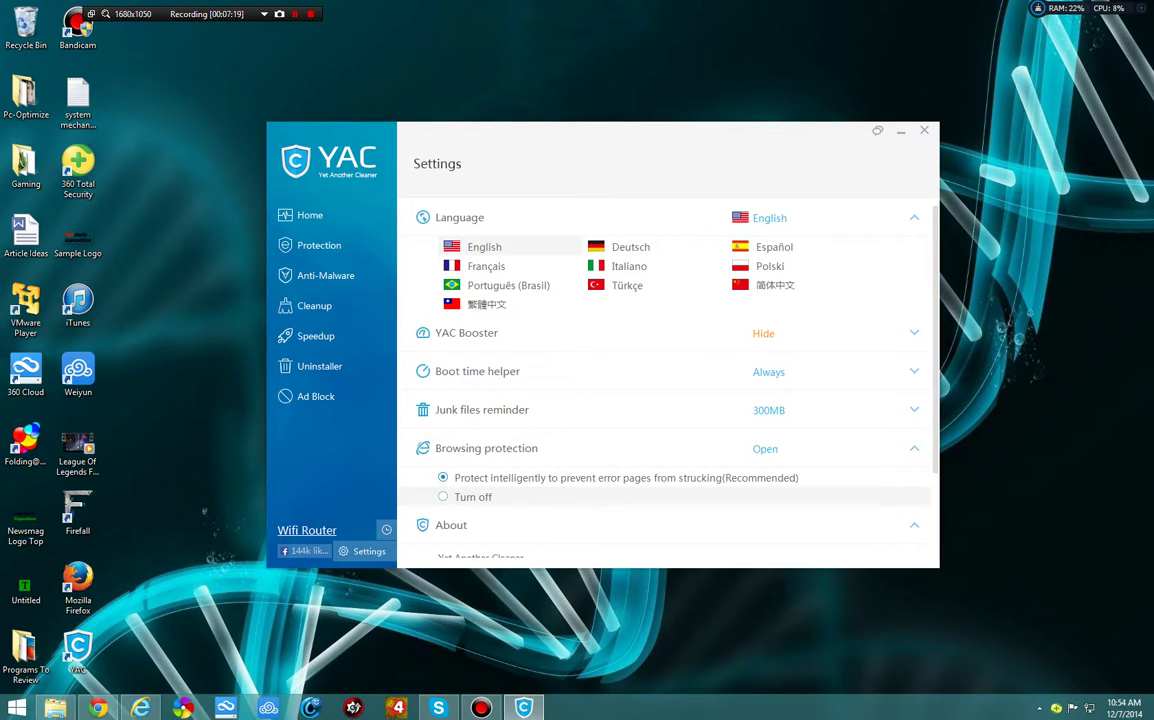
pyautogui.scroll(-2, 204, 511)
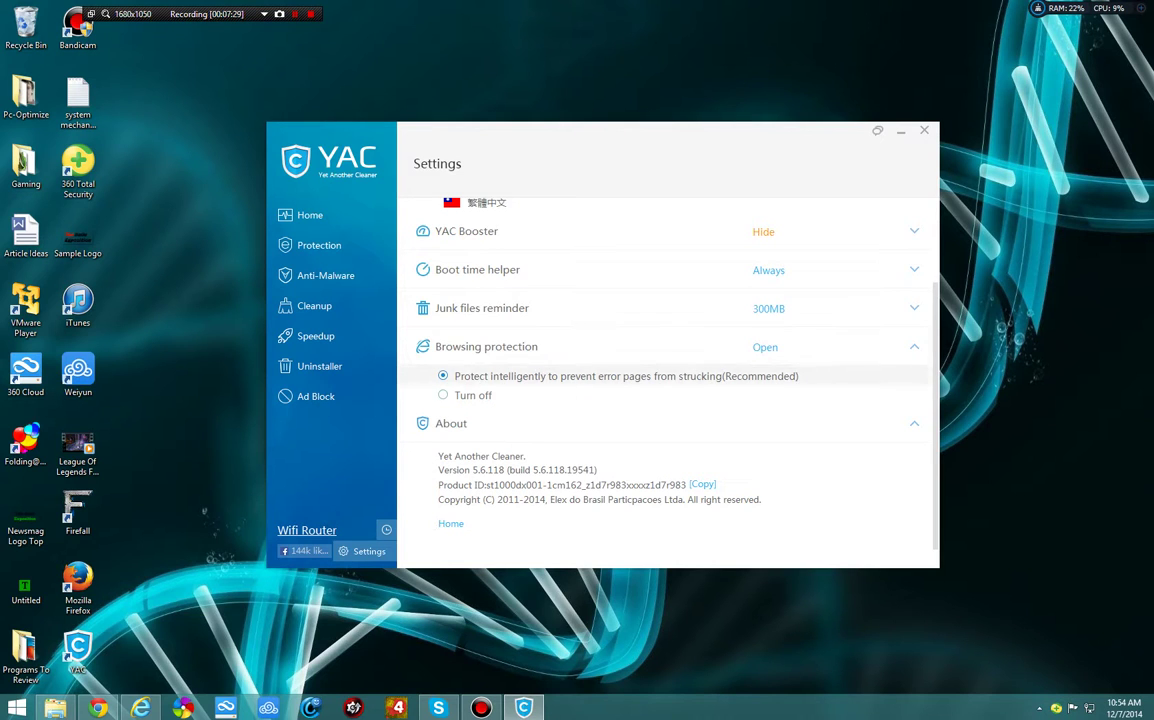
pyautogui.scroll(3, 600, 450)
# Go to the Protection page and view the choices for locking the default browser and the default homepage.
pyautogui.click(310, 215)
pyautogui.click(319, 245)
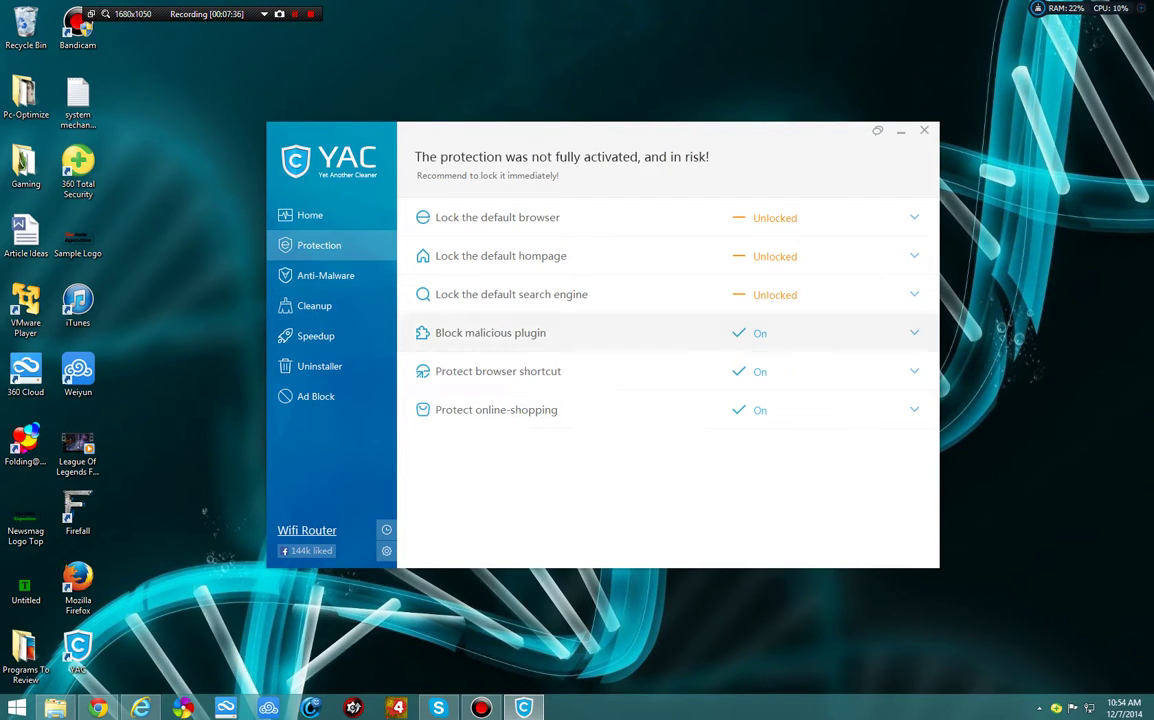
pyautogui.click(600, 217)
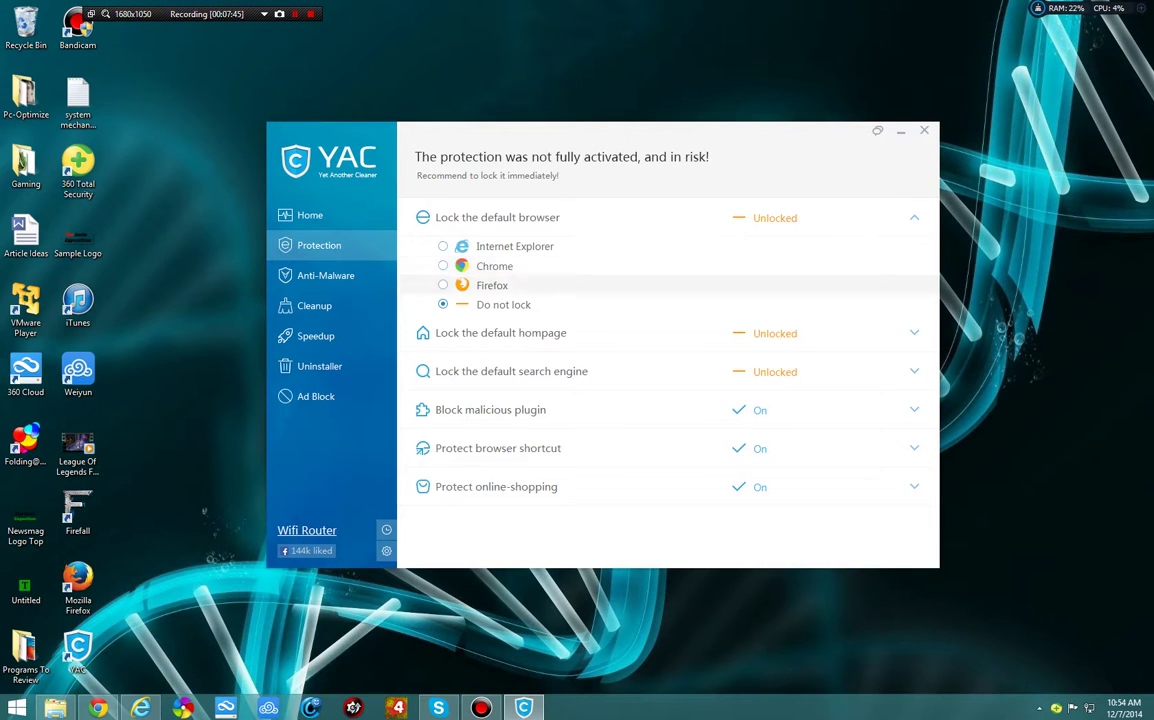
pyautogui.click(600, 217)
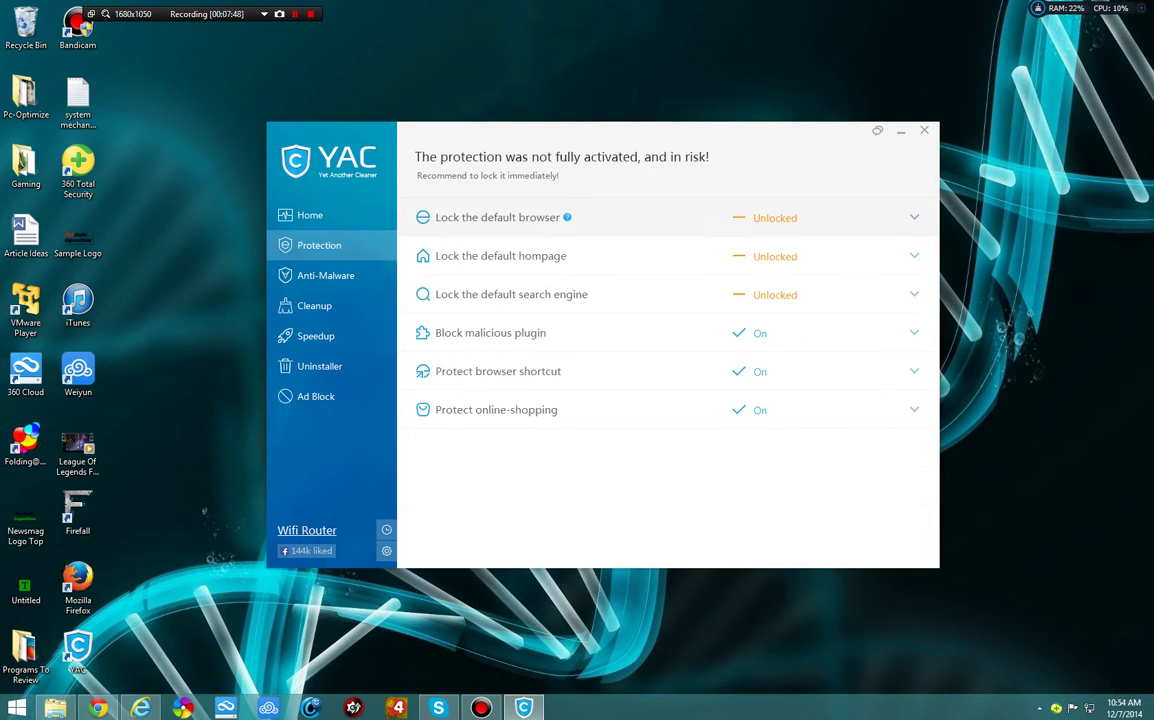
pyautogui.click(600, 256)
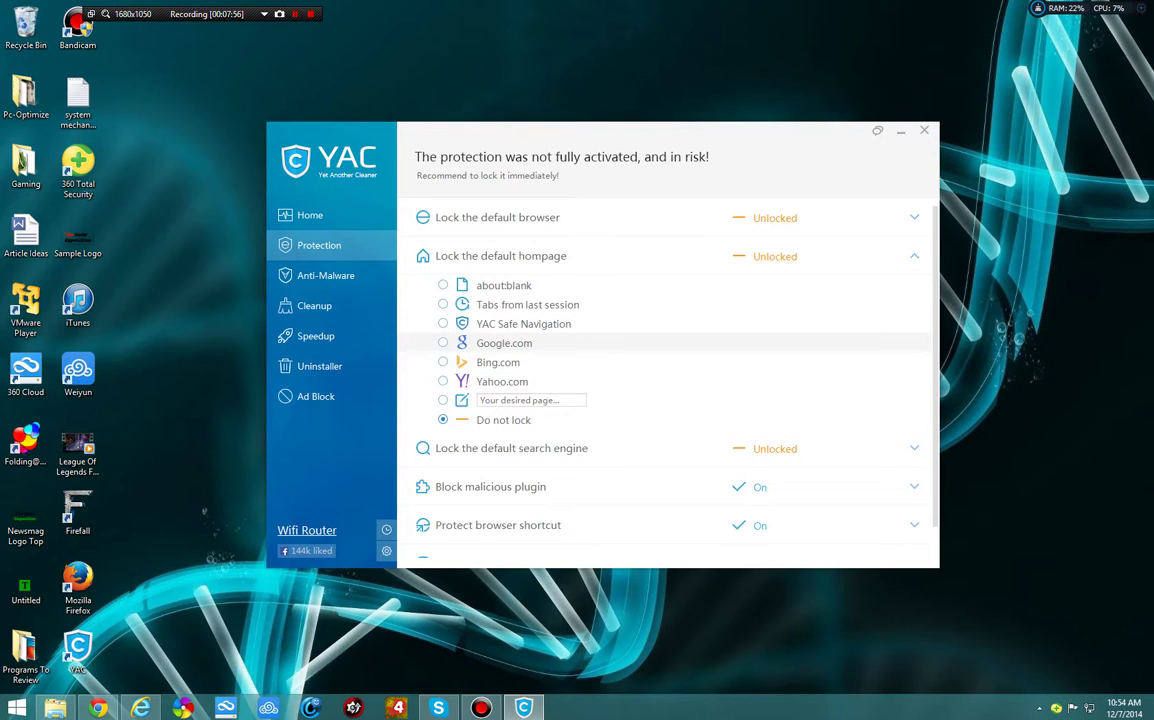
pyautogui.click(914, 256)
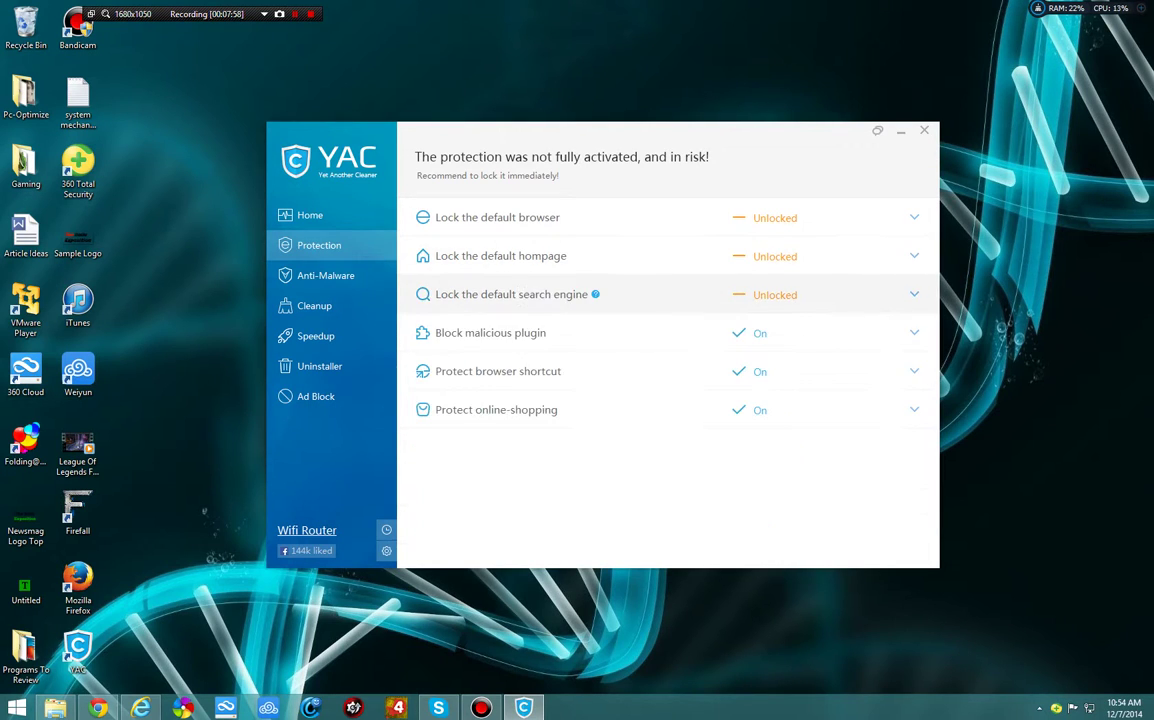
# Review the search engine lock, malicious plugin, browser shortcut and online-shopping protection options, and return to the Home page.
pyautogui.click(914, 295)
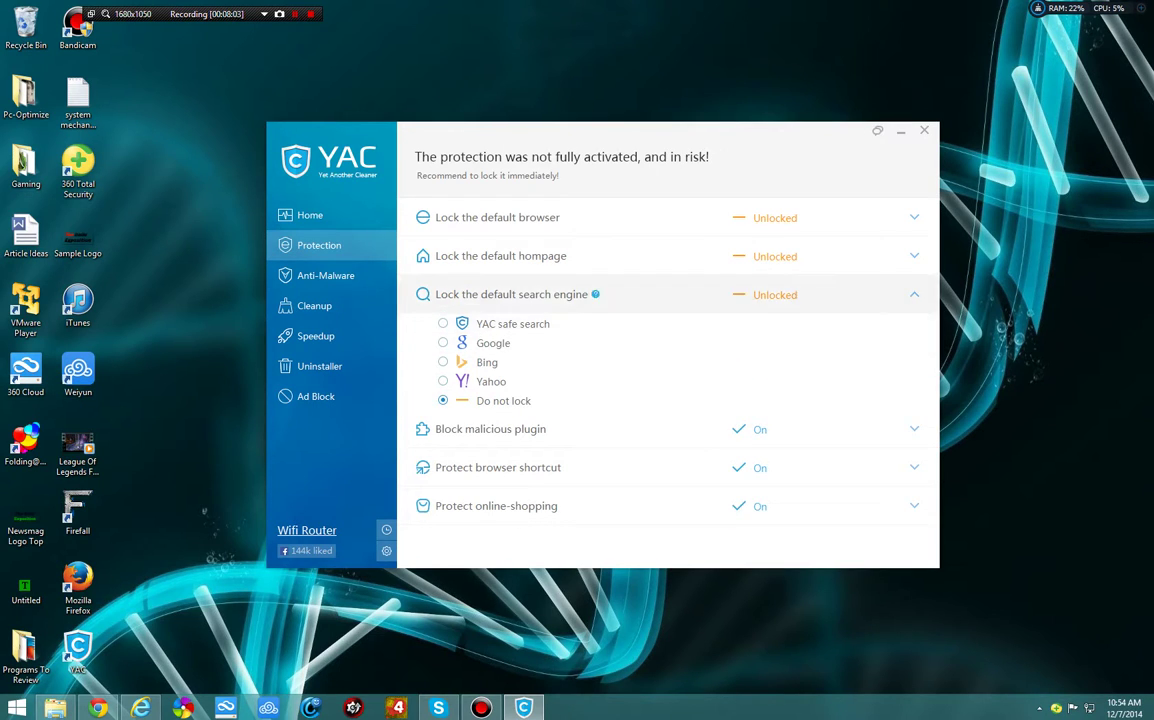
pyautogui.click(518, 294)
pyautogui.click(518, 333)
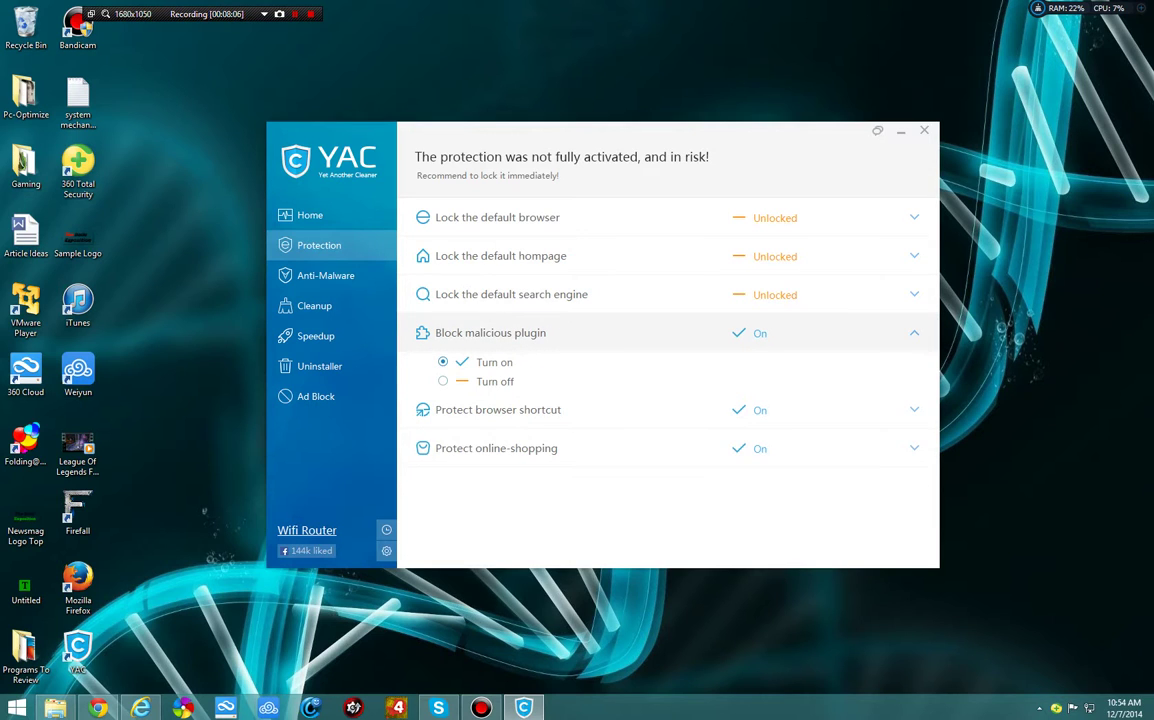
pyautogui.click(518, 333)
pyautogui.click(518, 371)
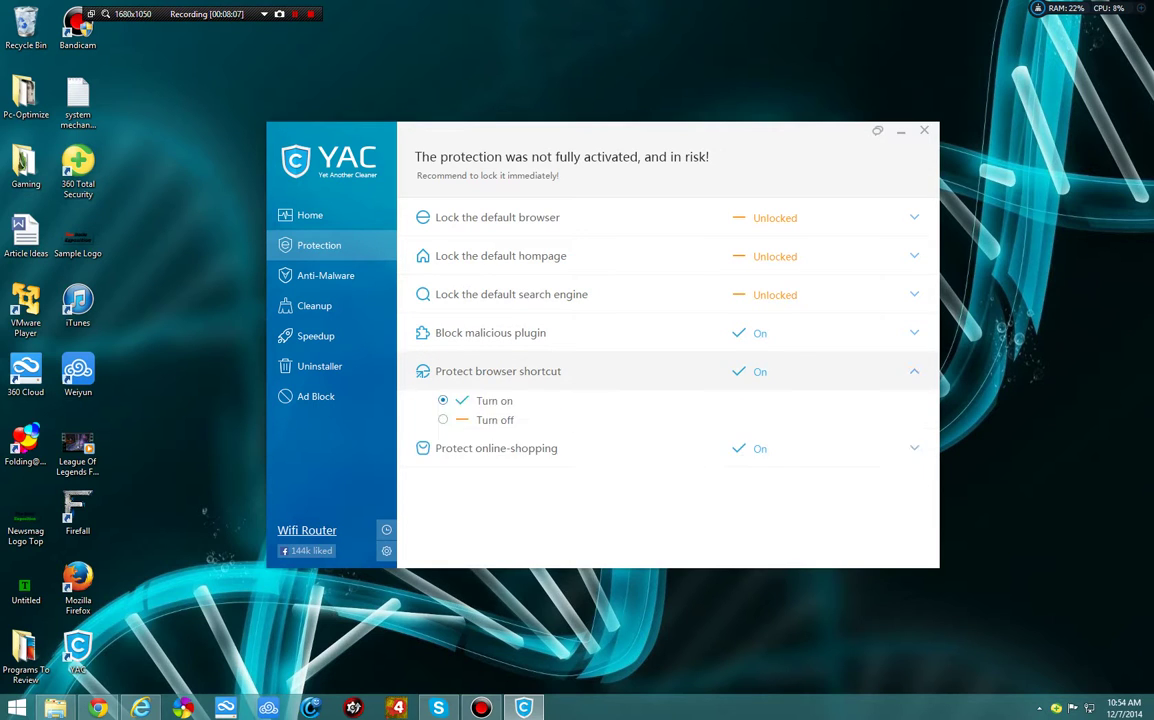
pyautogui.click(518, 371)
pyautogui.click(518, 410)
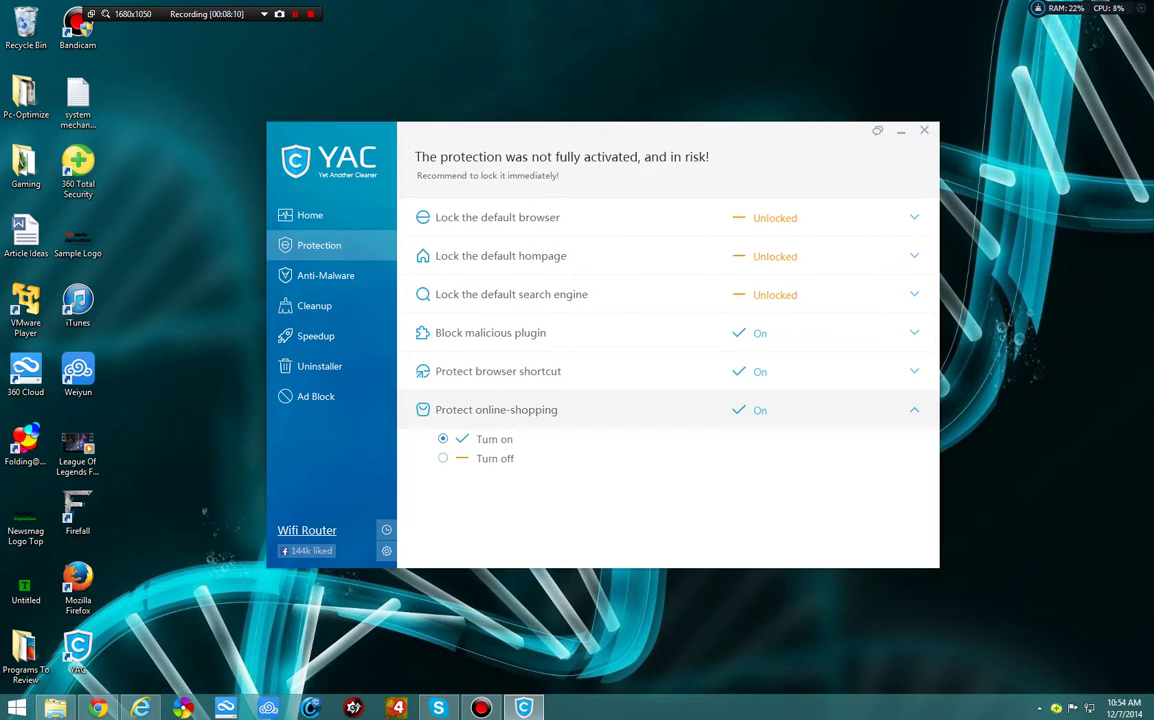
pyautogui.click(518, 410)
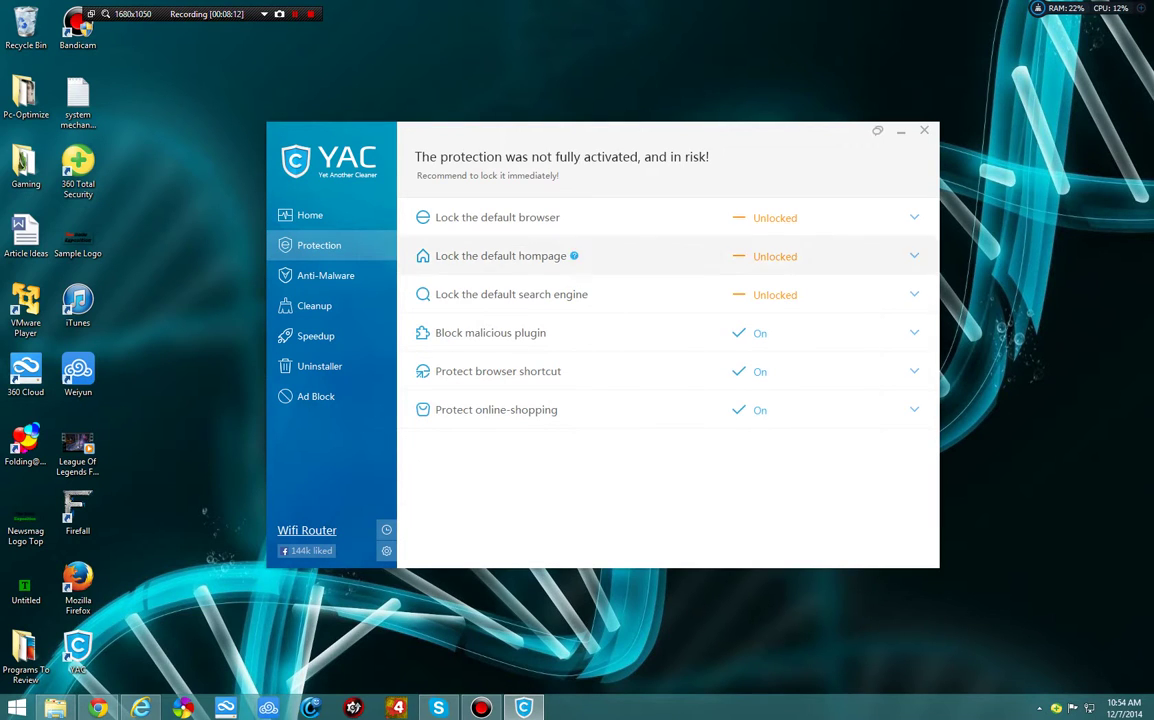
pyautogui.moveTo(560, 150); pyautogui.dragTo(625, 158)
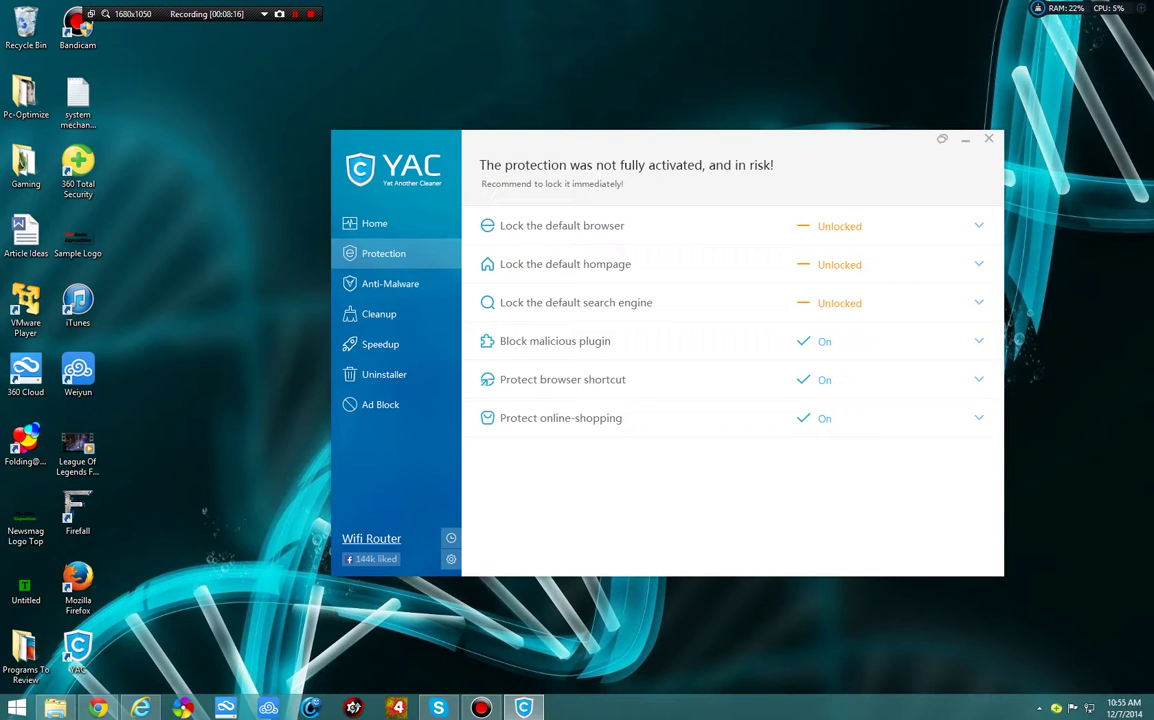
pyautogui.click(375, 223)
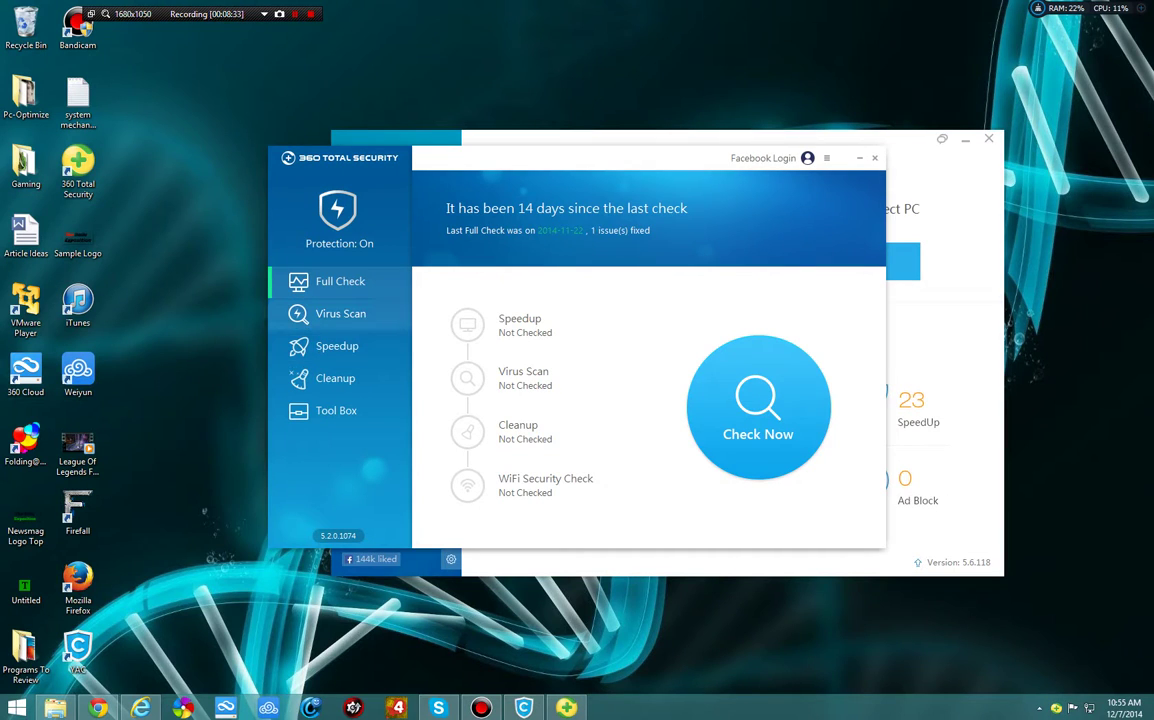
# Switch to 360 Total Security and view its Virus Scan, Cleanup and Tool Box pages.
pyautogui.click(340, 313)
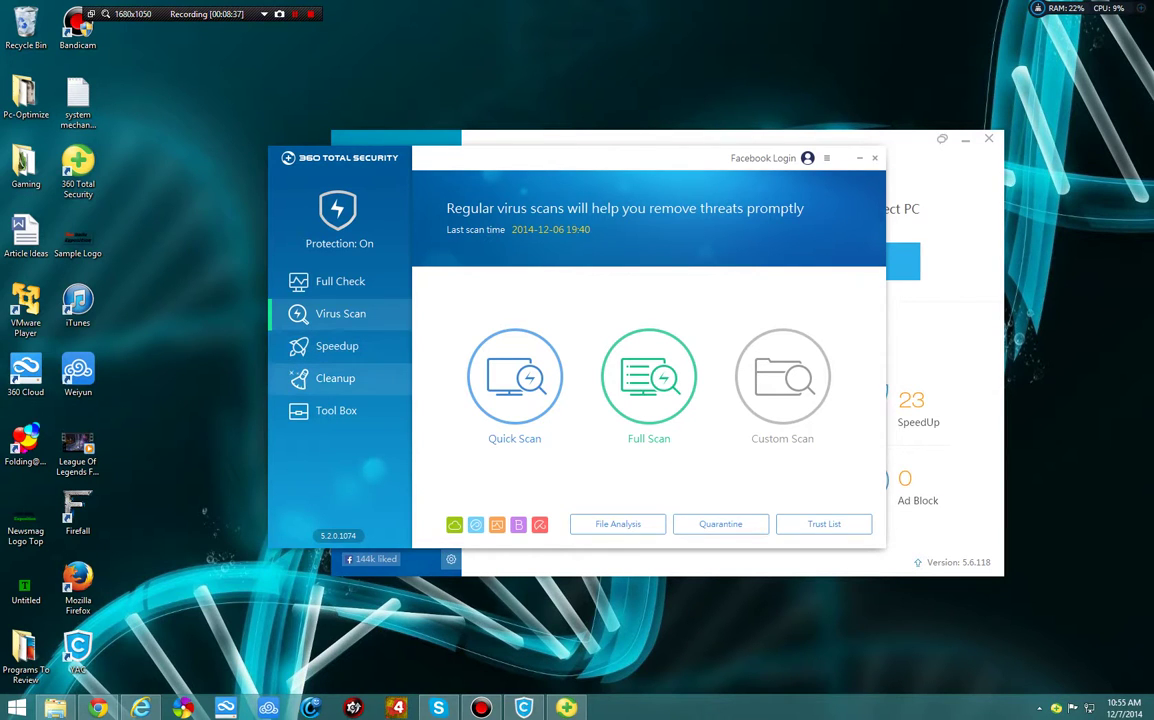
pyautogui.click(335, 378)
pyautogui.click(336, 410)
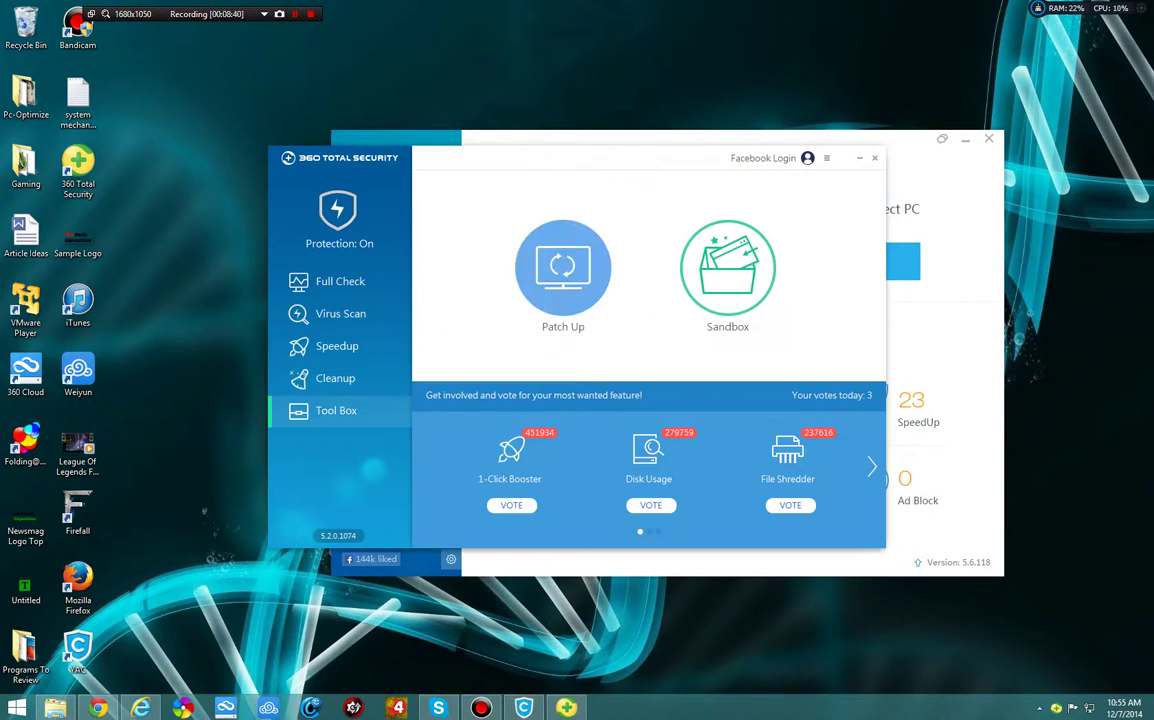
# Open the Sandbox tool and look through its Media Files, Document Files and Directory Browsing lists.
pyautogui.click(726, 258)
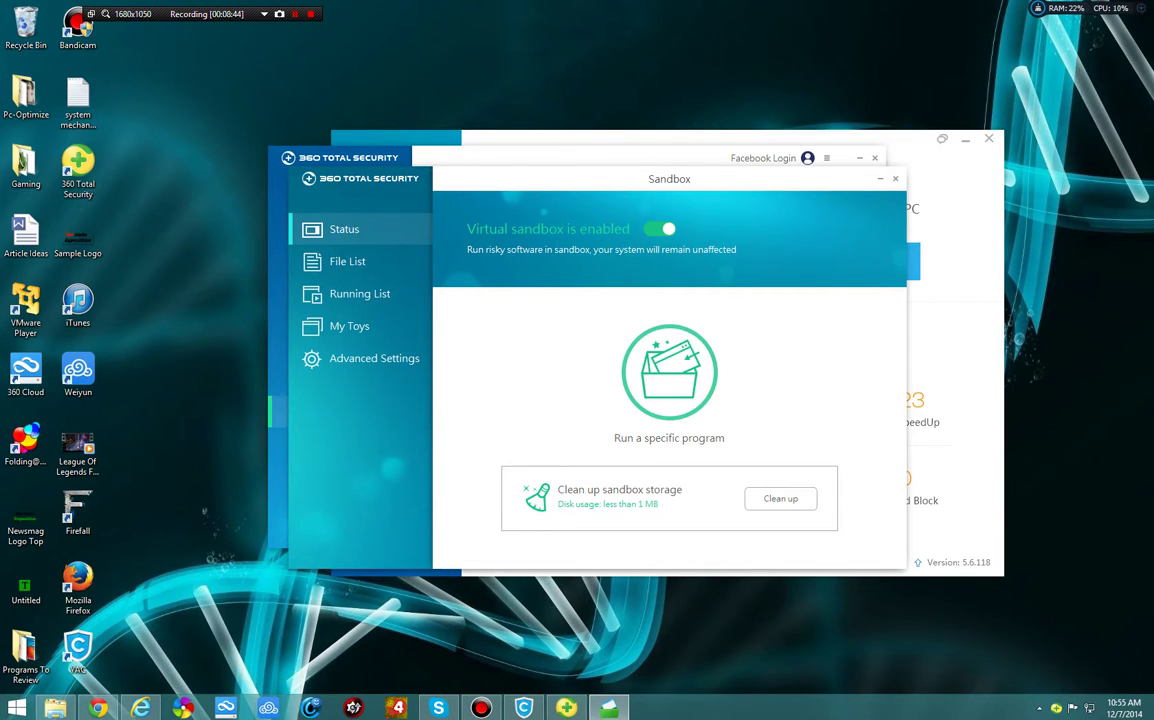
pyautogui.click(347, 261)
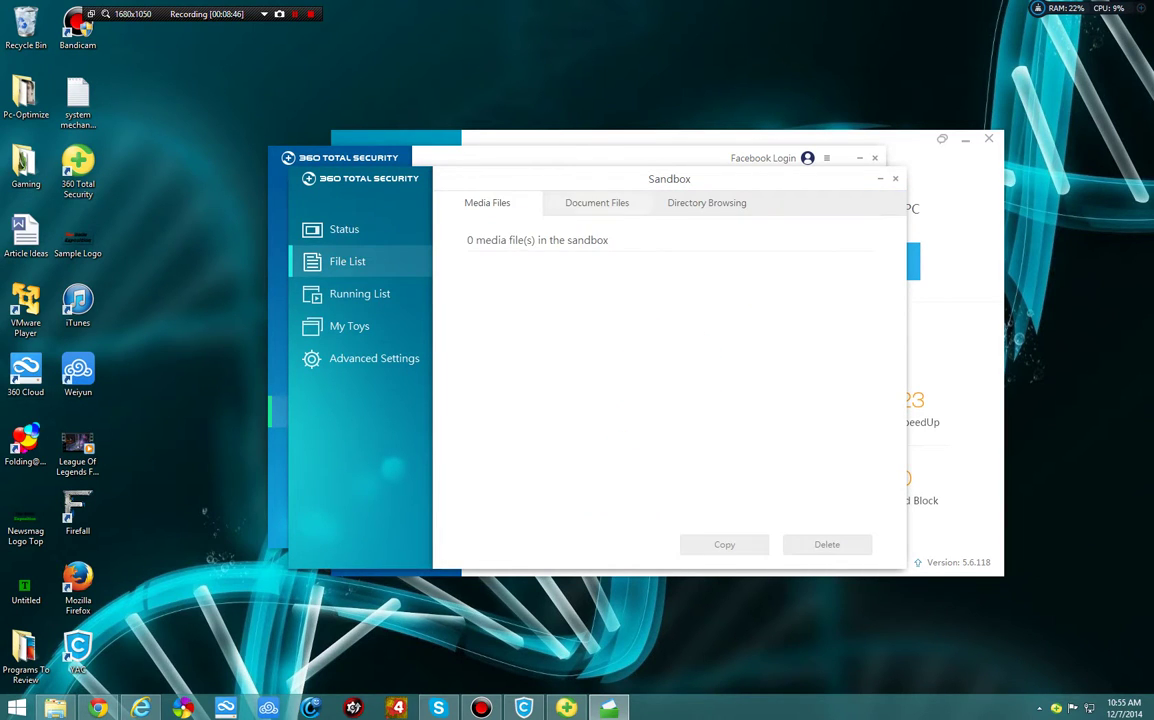
pyautogui.click(597, 202)
pyautogui.click(706, 202)
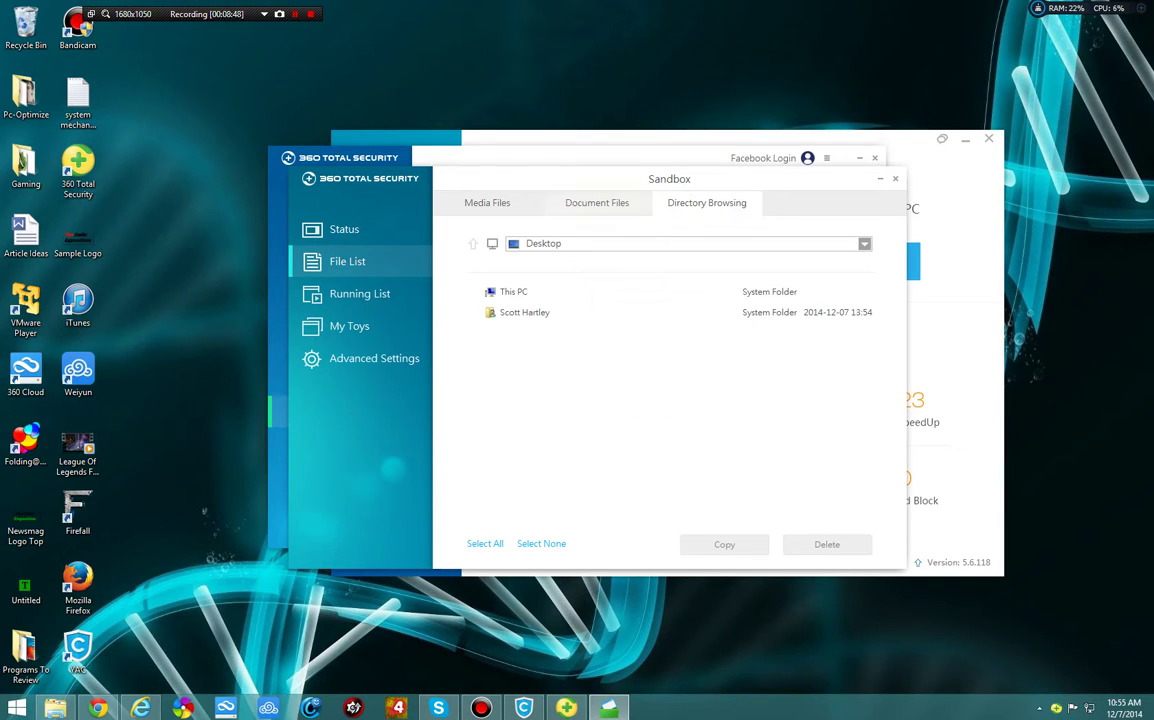
pyautogui.click(487, 202)
# View the sandbox's Running List, My Toys and Advanced Settings, close Sandbox and minimize 360 Total Security to return to YAC.
pyautogui.click(359, 293)
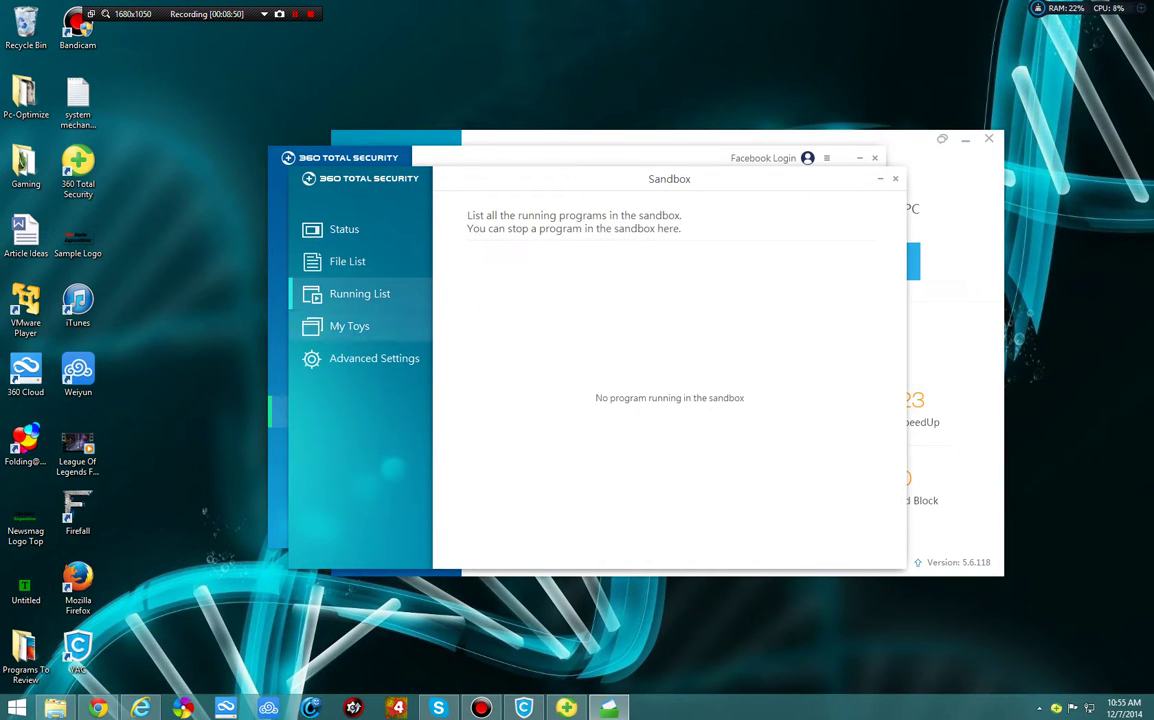
pyautogui.click(349, 326)
pyautogui.click(374, 358)
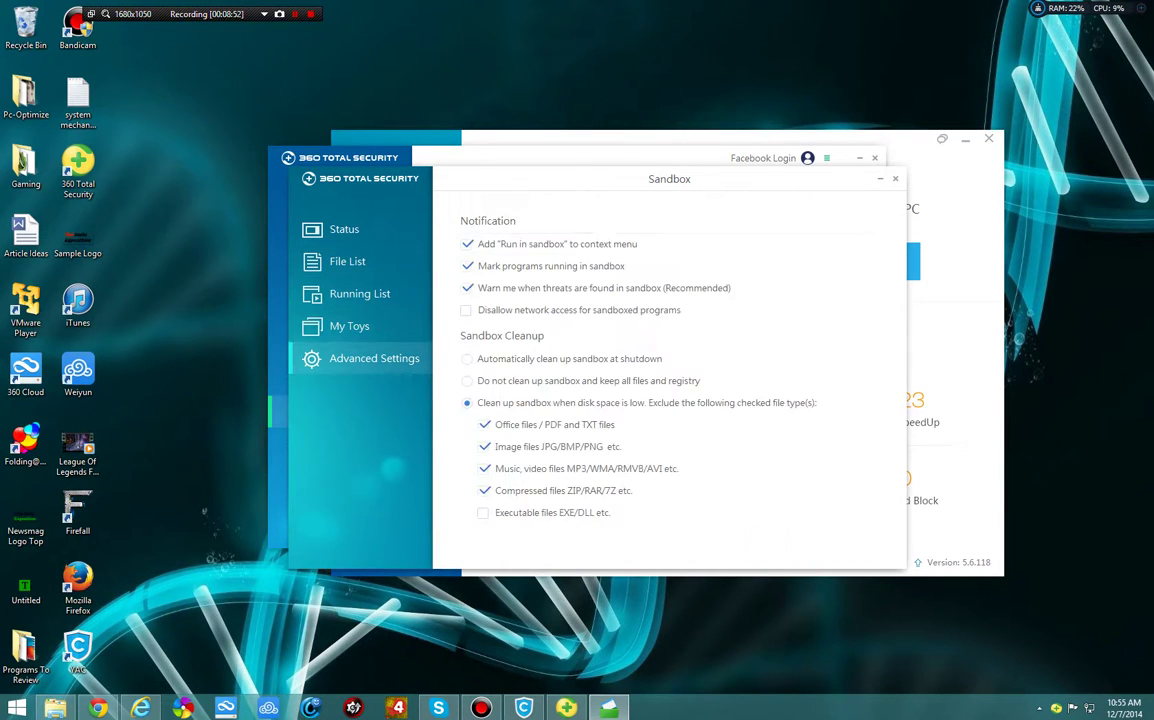
pyautogui.click(895, 178)
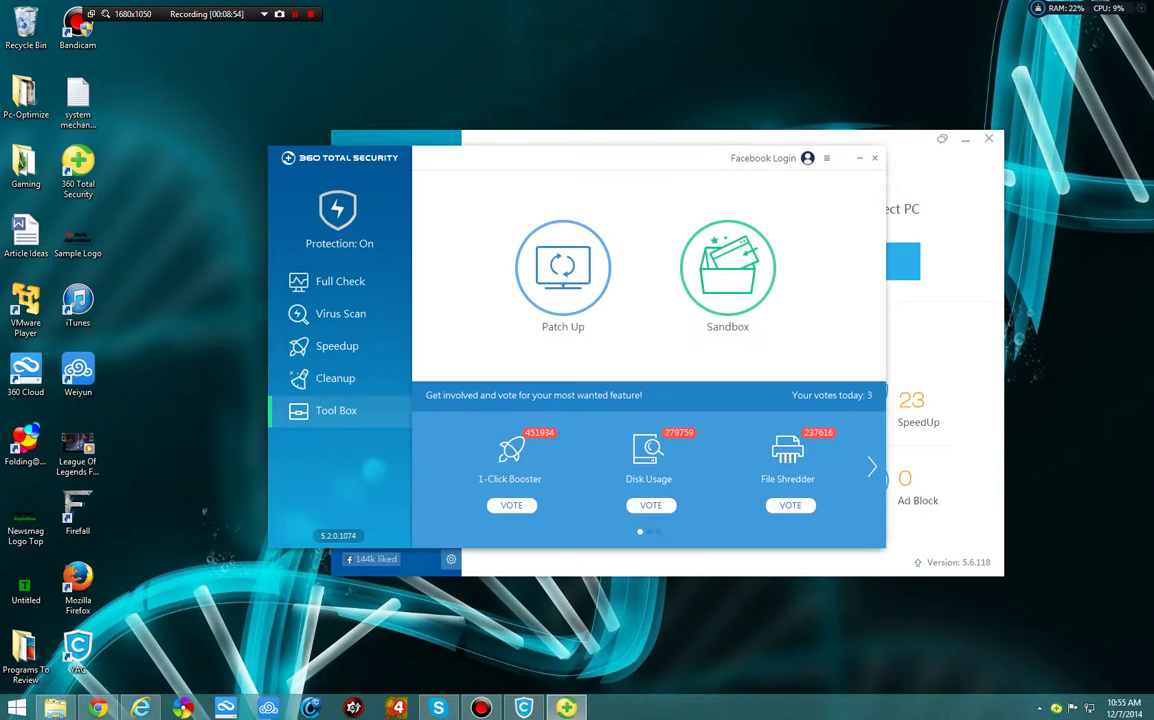
pyautogui.click(860, 158)
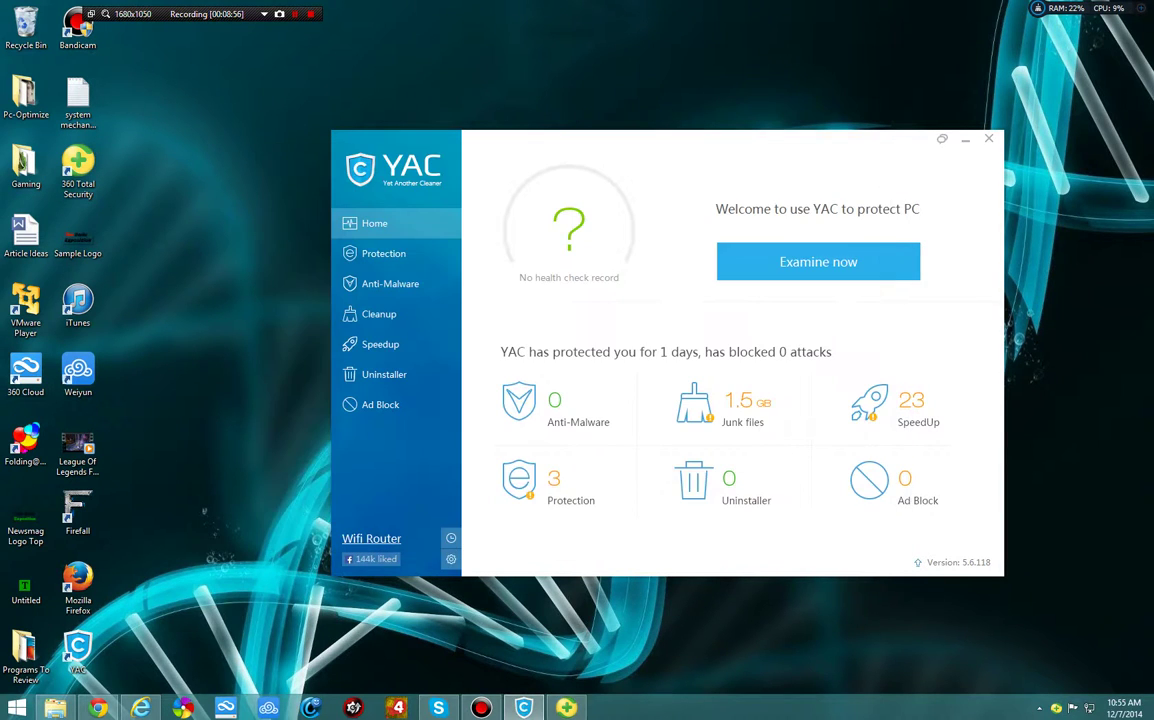